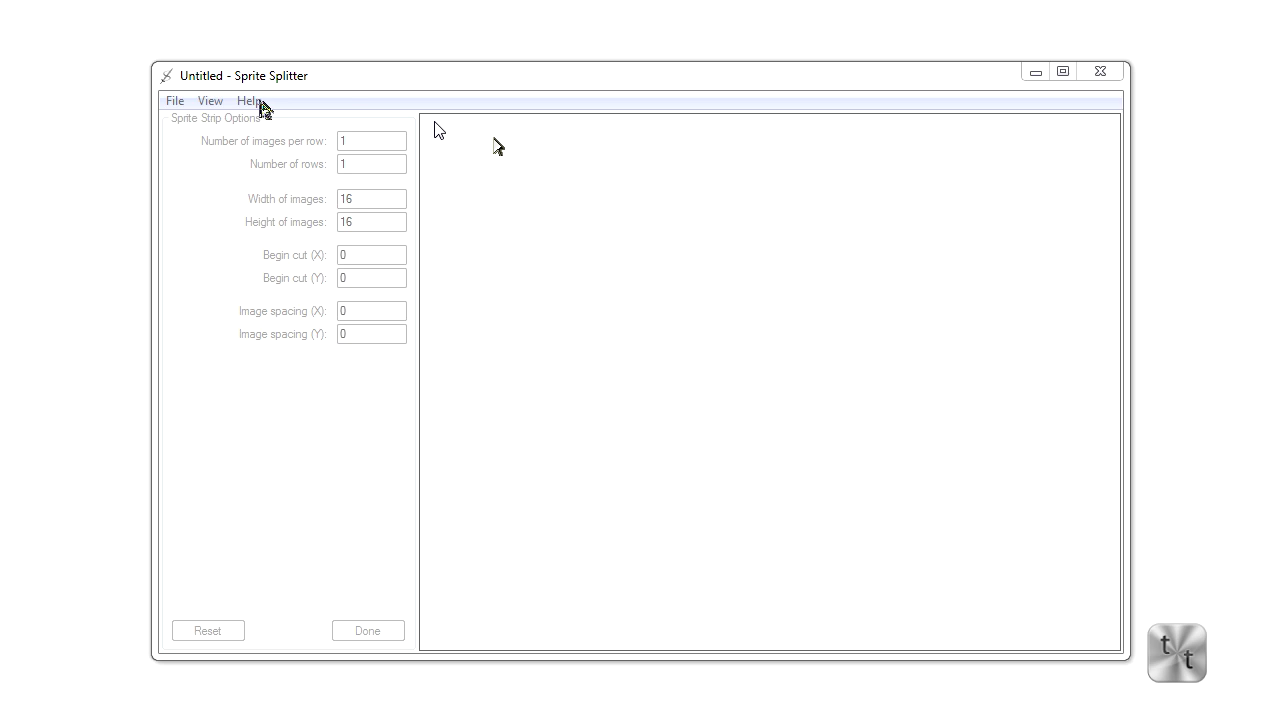
Step: Browse the Help and View menus, ending on the File menu
left_click(250, 101)
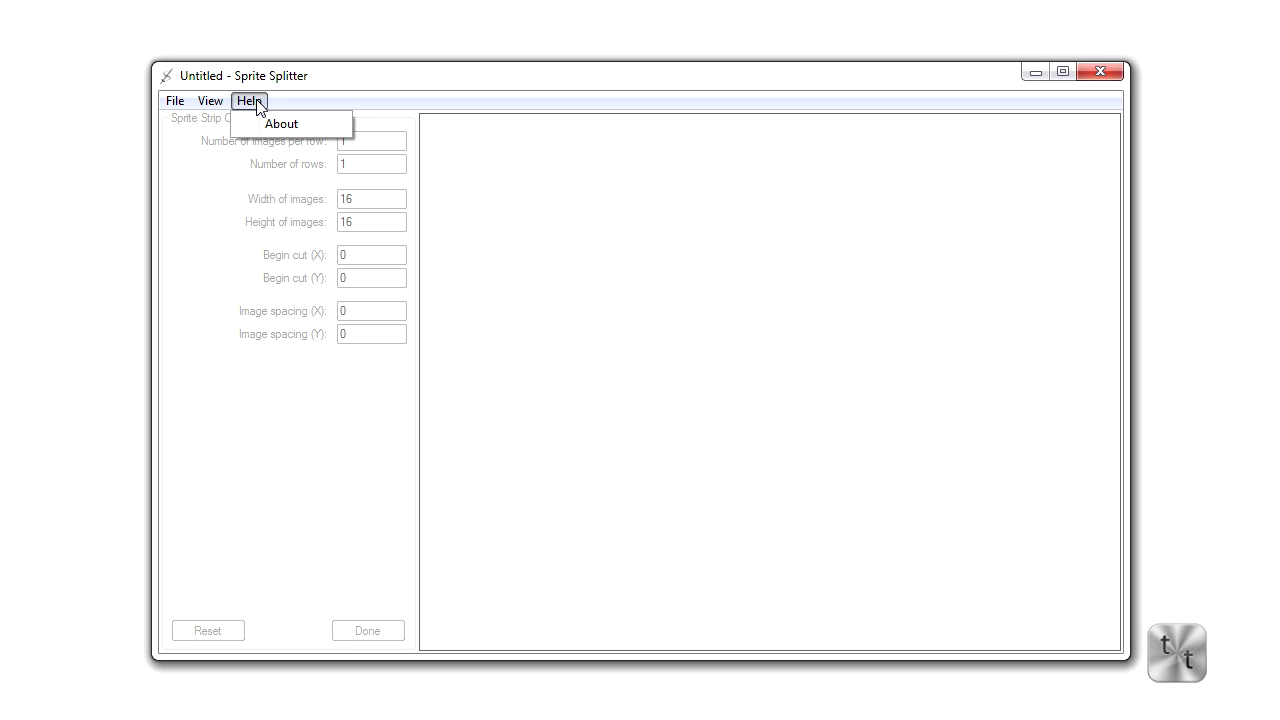
mouse_move(214, 104)
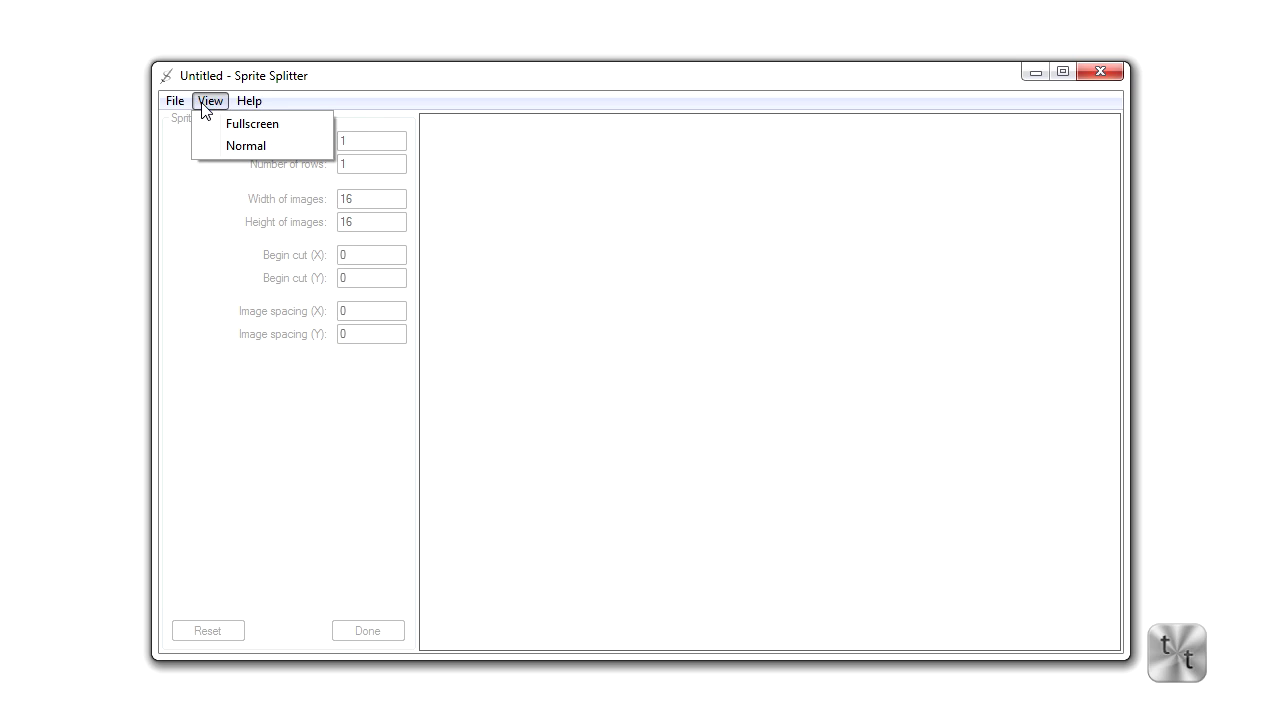
mouse_move(174, 106)
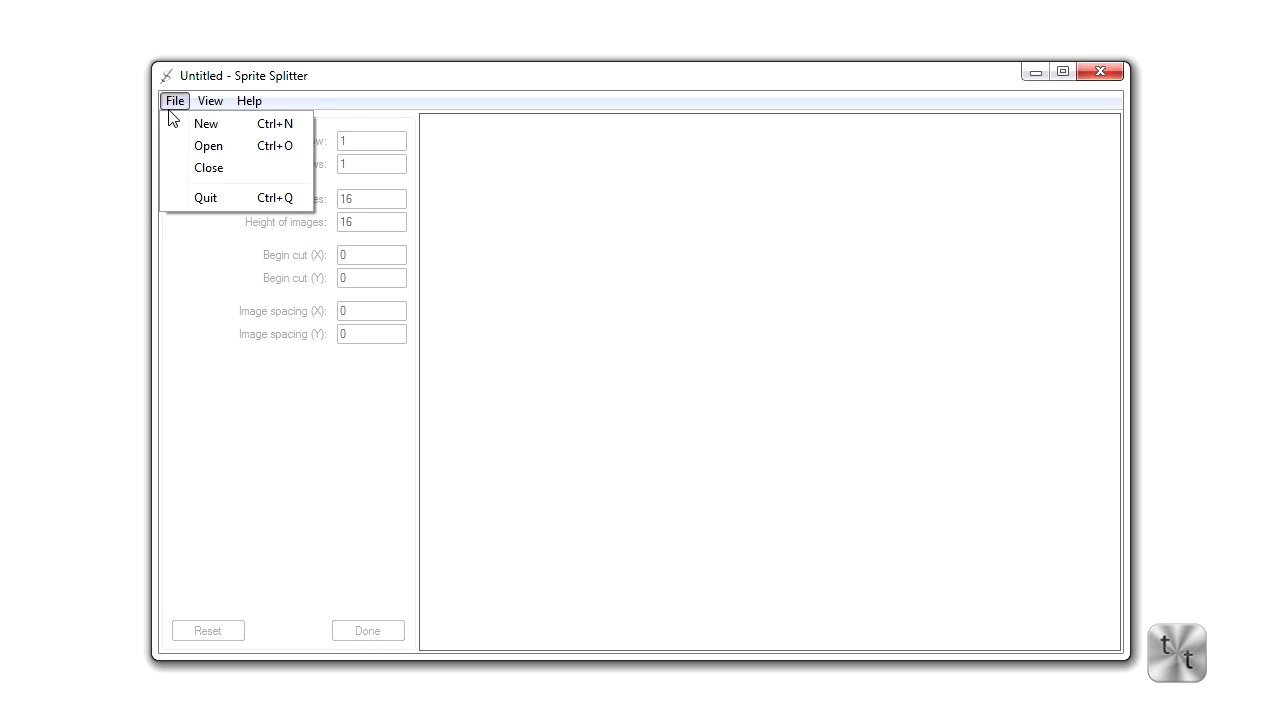
Step: Open the lttp_link.png sprite sheet through File > Open
left_click(207, 146)
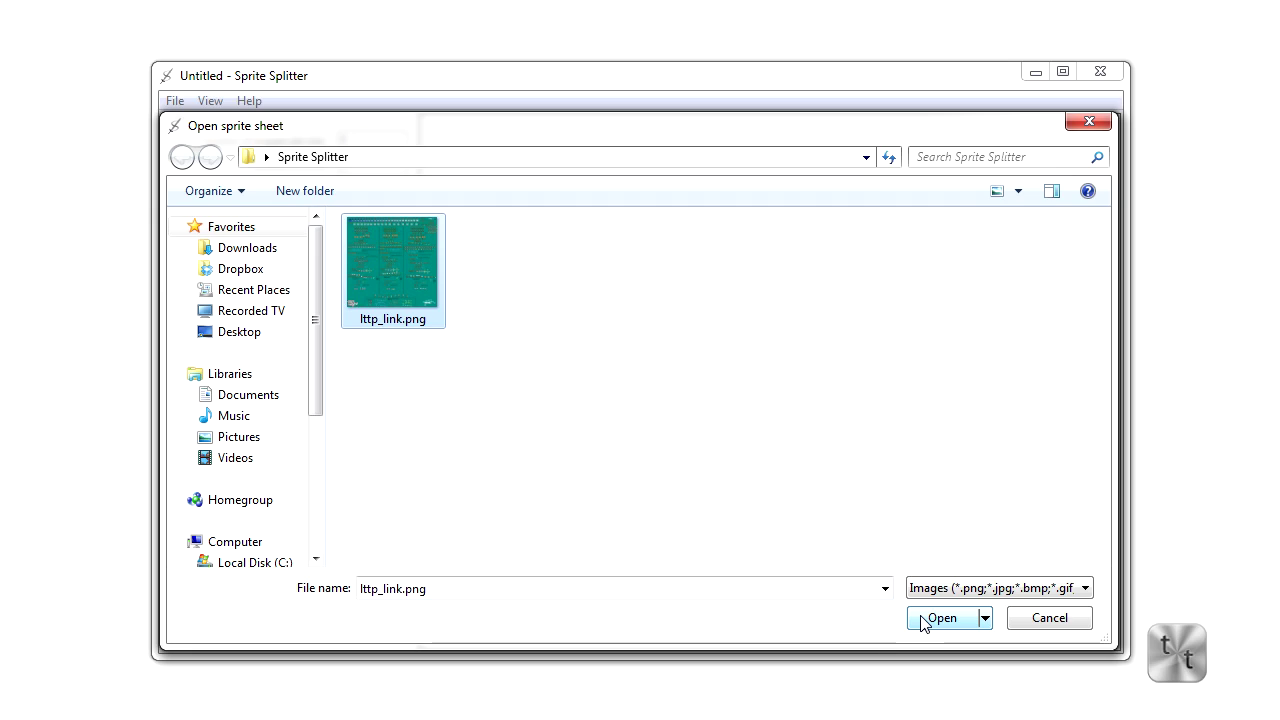
left_click(940, 618)
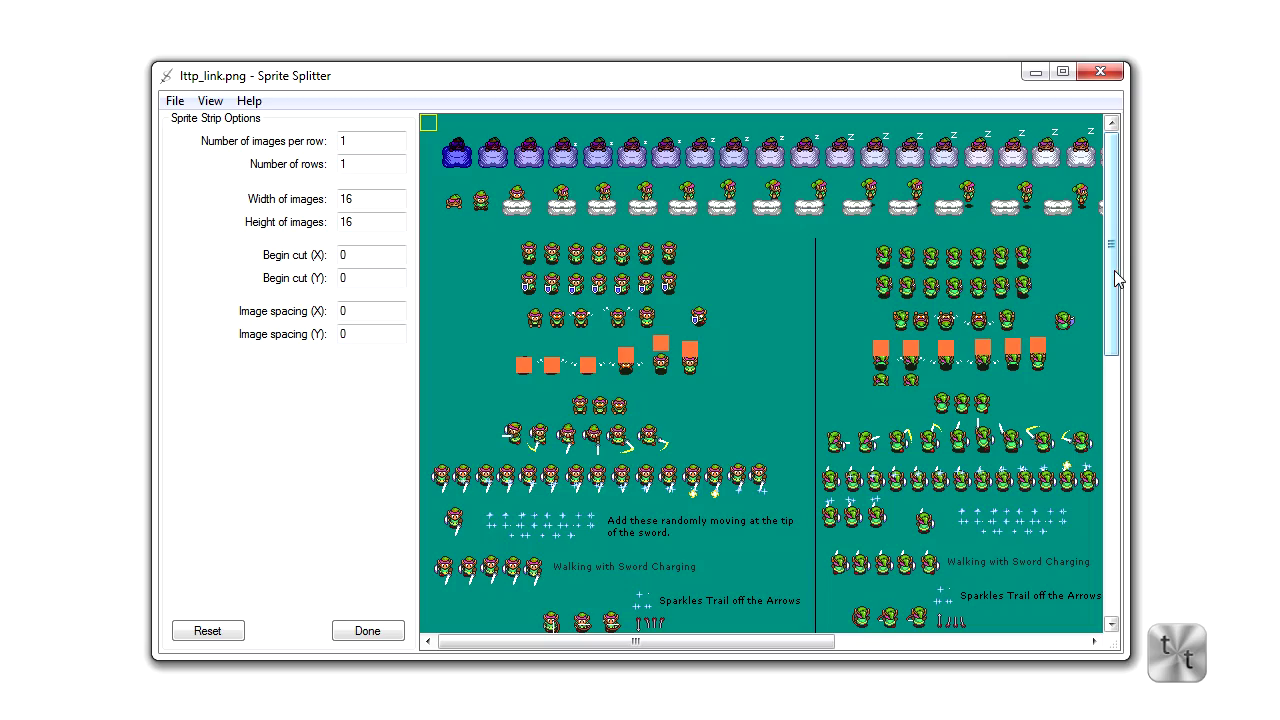
Step: Scroll the sheet and place the cut start on the first green Link sprite at 455, 128
left_click_drag(1114, 275, 1105, 567)
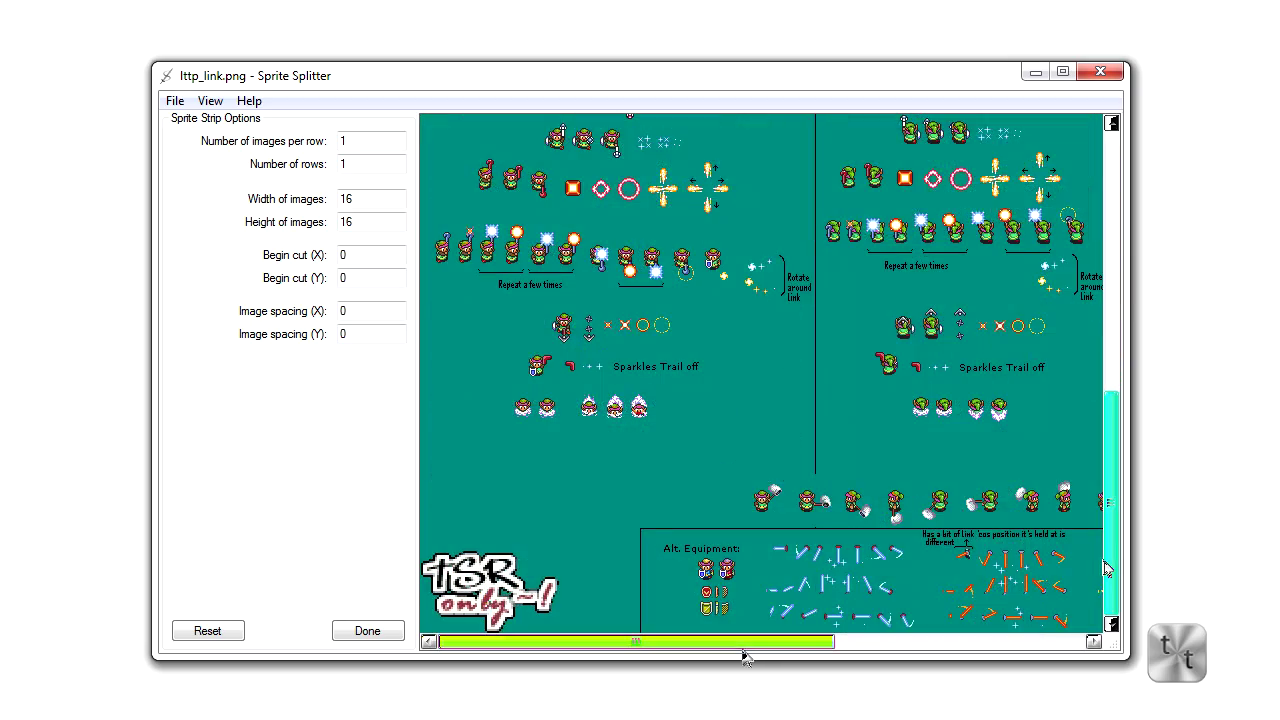
left_click_drag(743, 643, 690, 645)
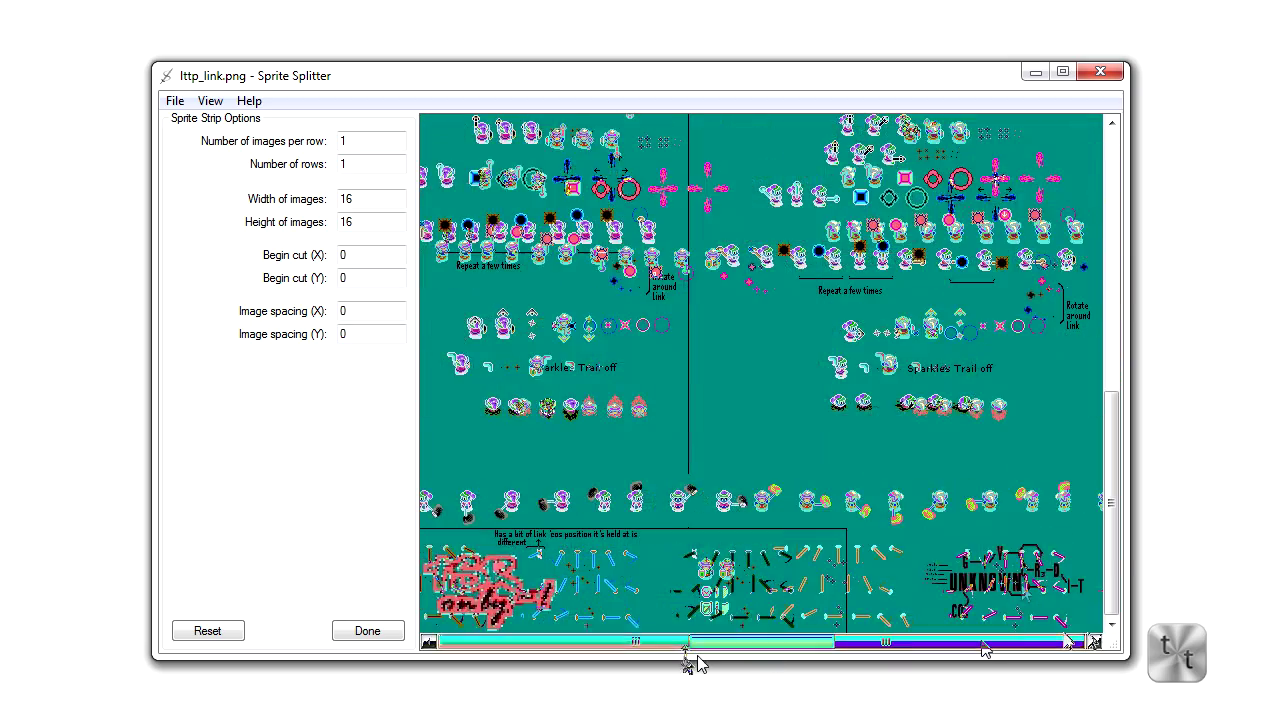
left_click_drag(1120, 552, 1120, 300)
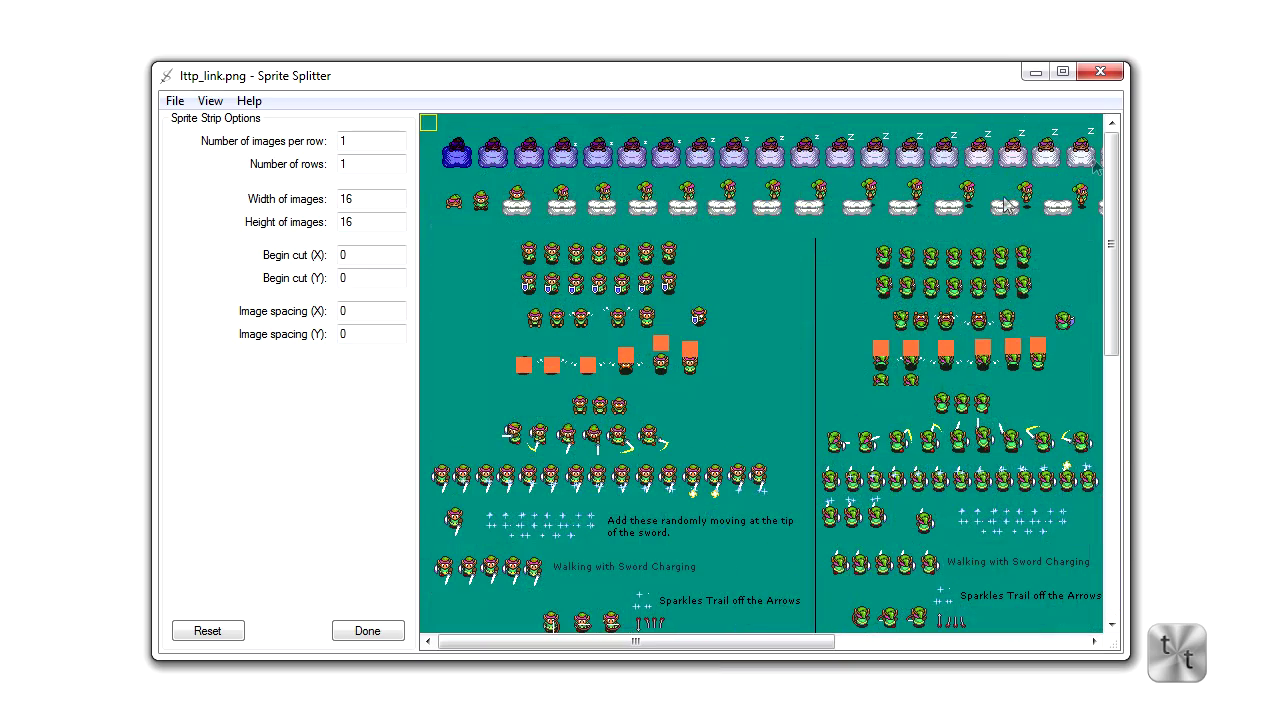
left_click(877, 248)
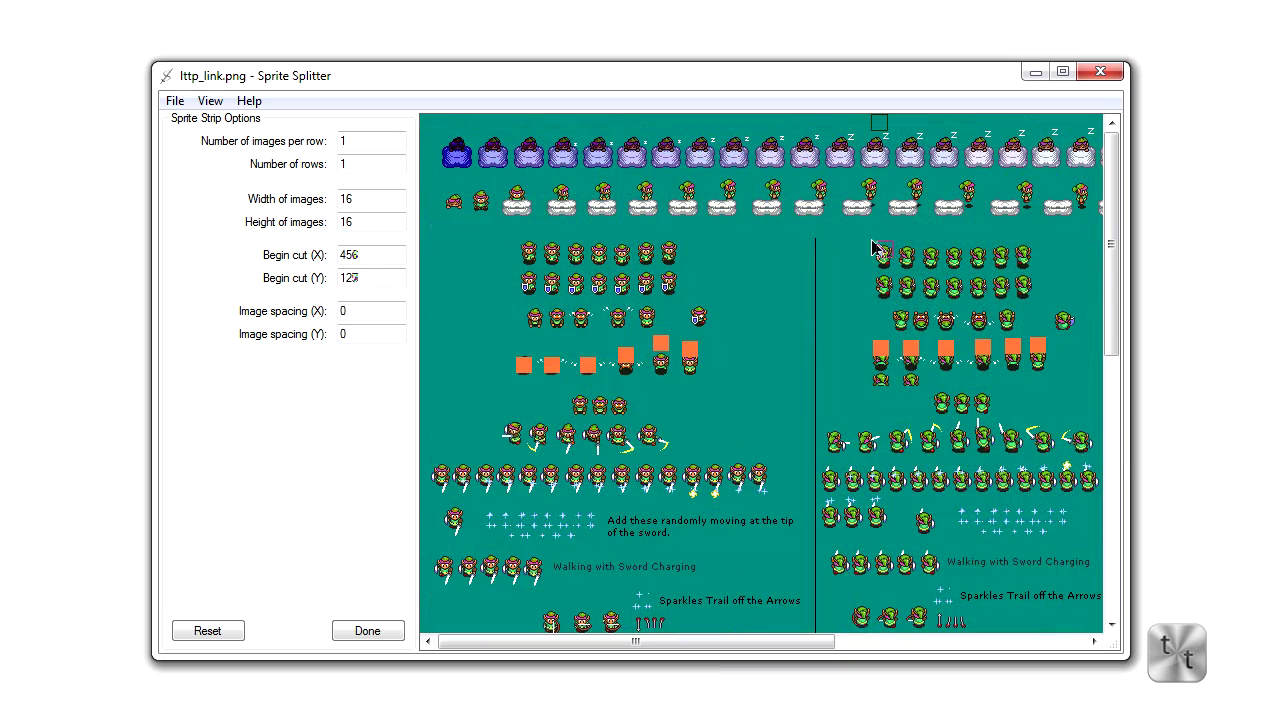
left_click(875, 244)
mouse_move(877, 250)
left_mouse_down()
mouse_move(831, 269)
mouse_move(720, 394)
mouse_move(689, 377)
mouse_move(727, 240)
mouse_move(712, 300)
mouse_move(747, 394)
mouse_move(697, 318)
mouse_move(805, 330)
mouse_move(878, 255)
mouse_move(813, 267)
mouse_move(878, 247)
left_mouse_up()
key("Left")
Step: Set the strip to 7 images per row, 1 row, each frame 18 wide by 26 high
left_click(391, 142)
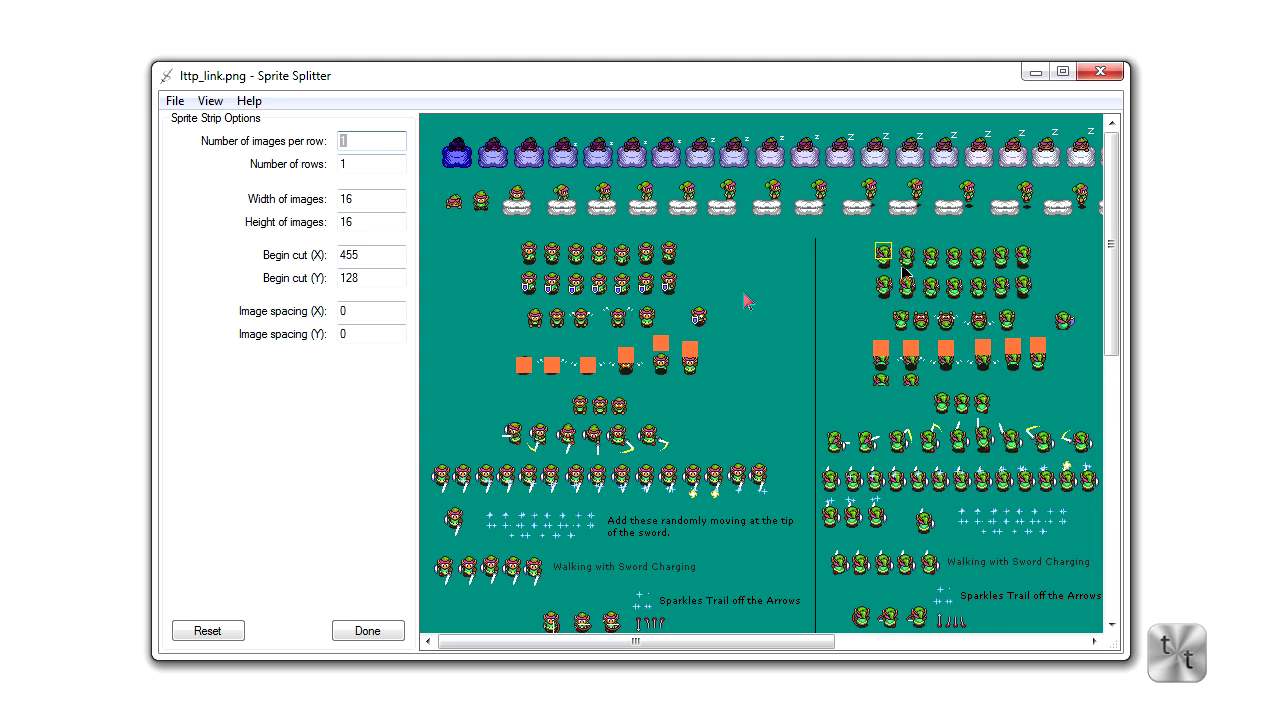
type("7")
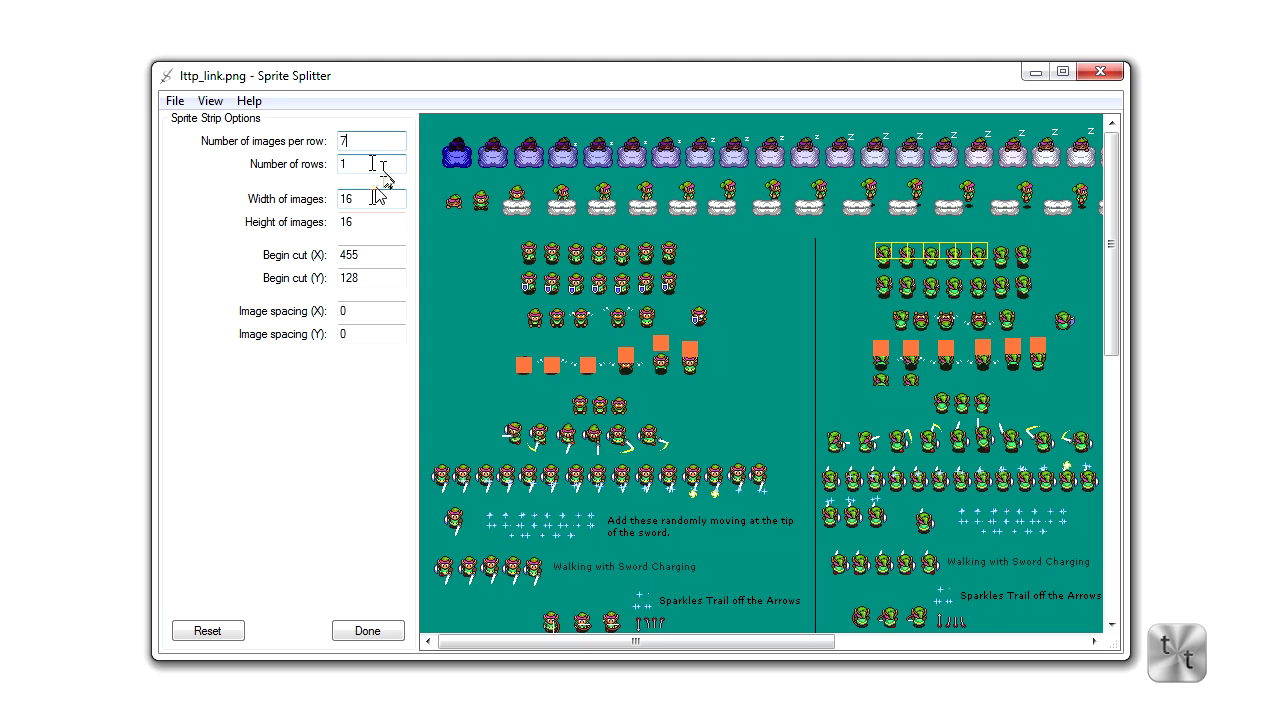
left_click_drag(378, 165, 315, 166)
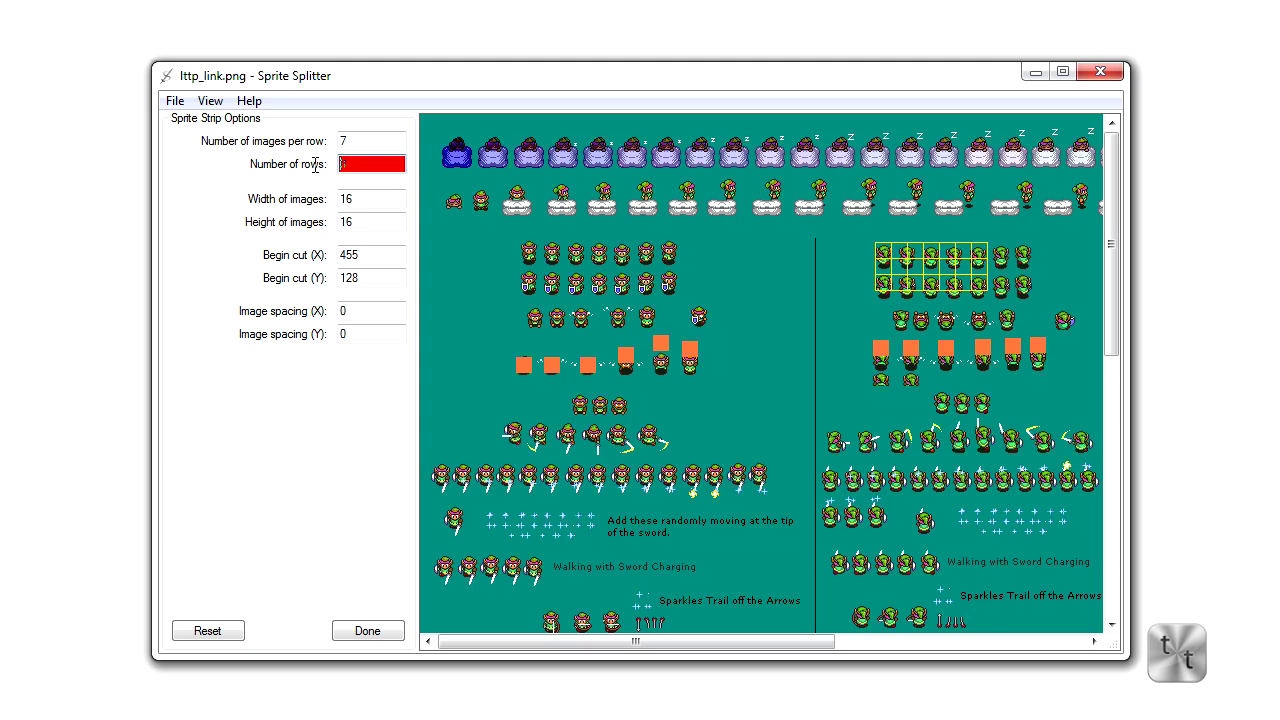
type("1")
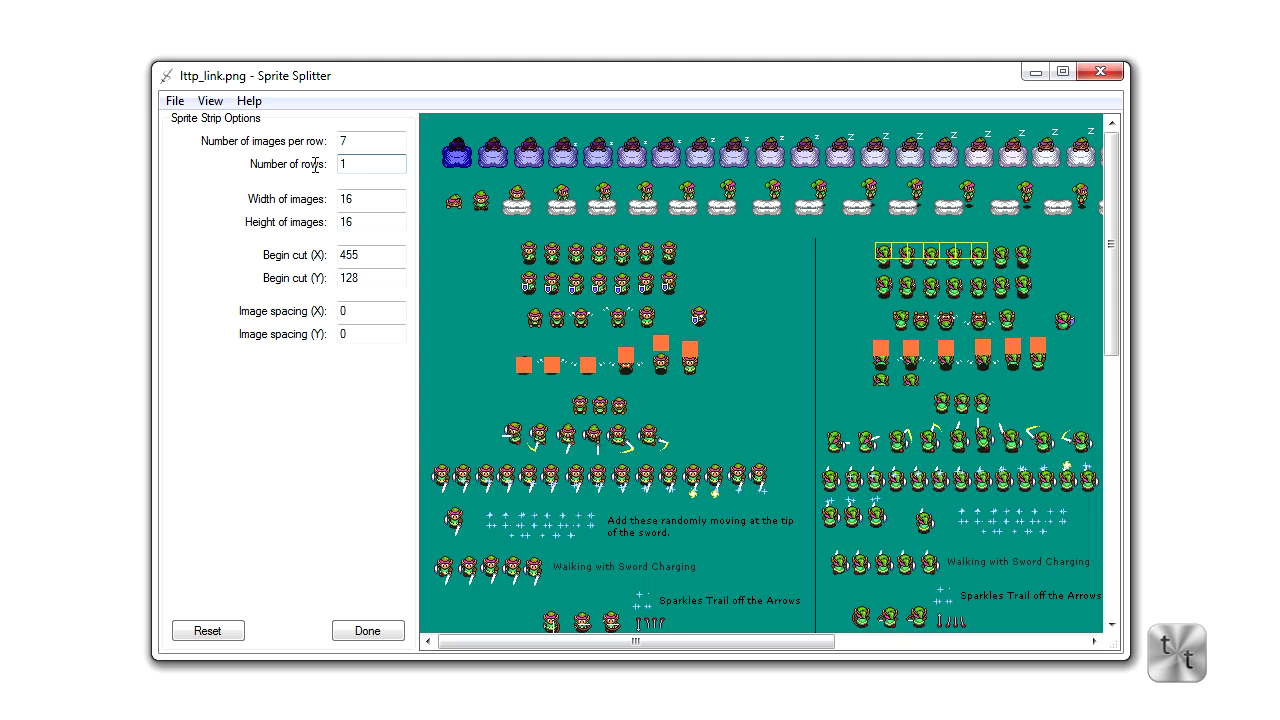
key("Tab")
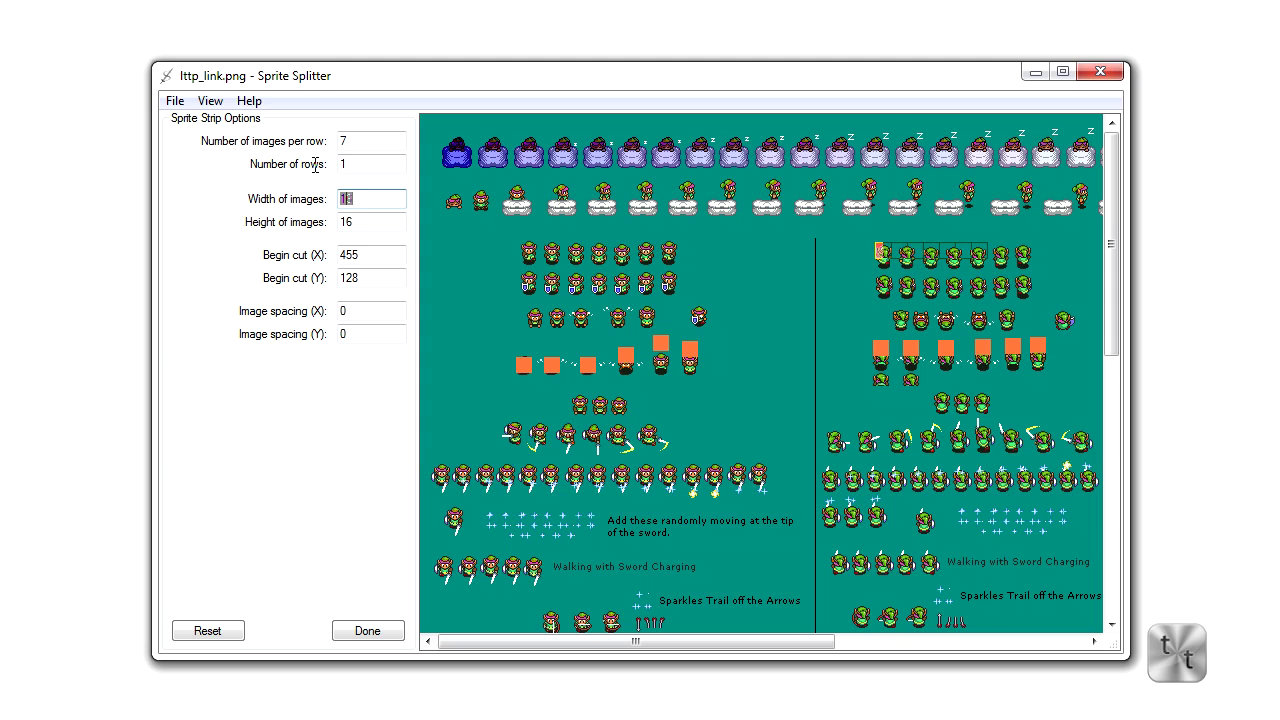
type("18")
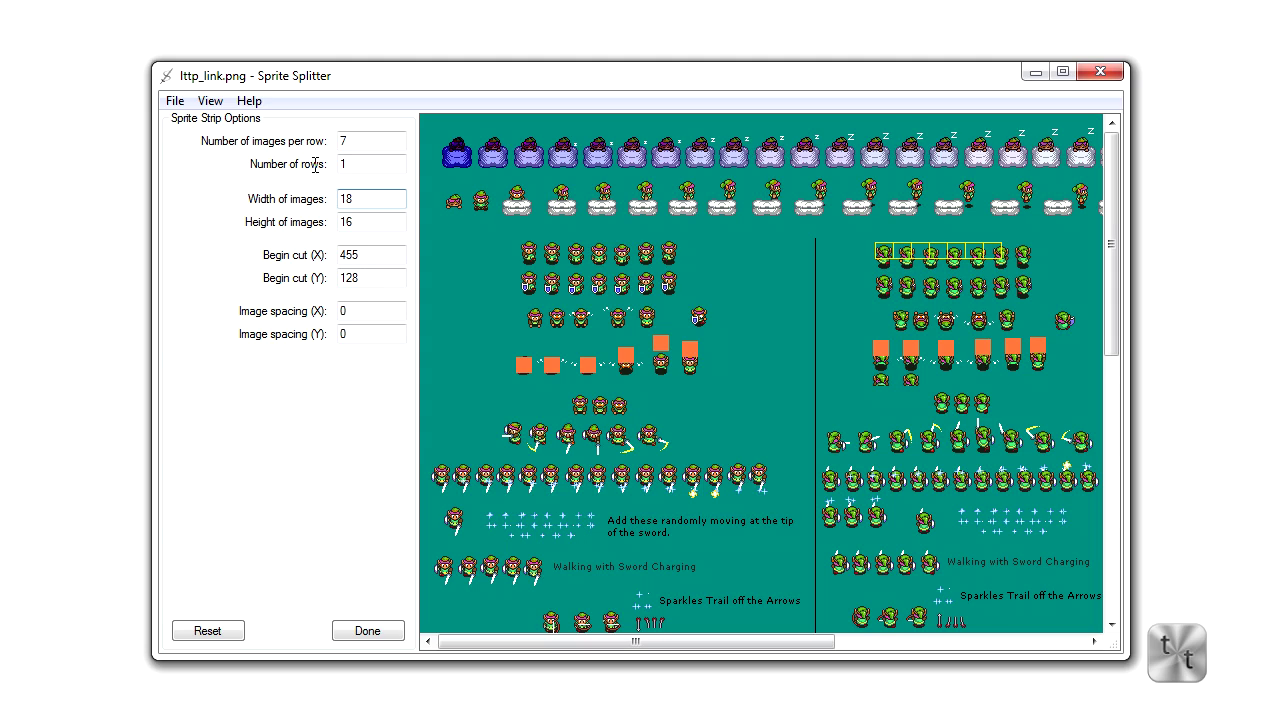
key("Tab")
type("24")
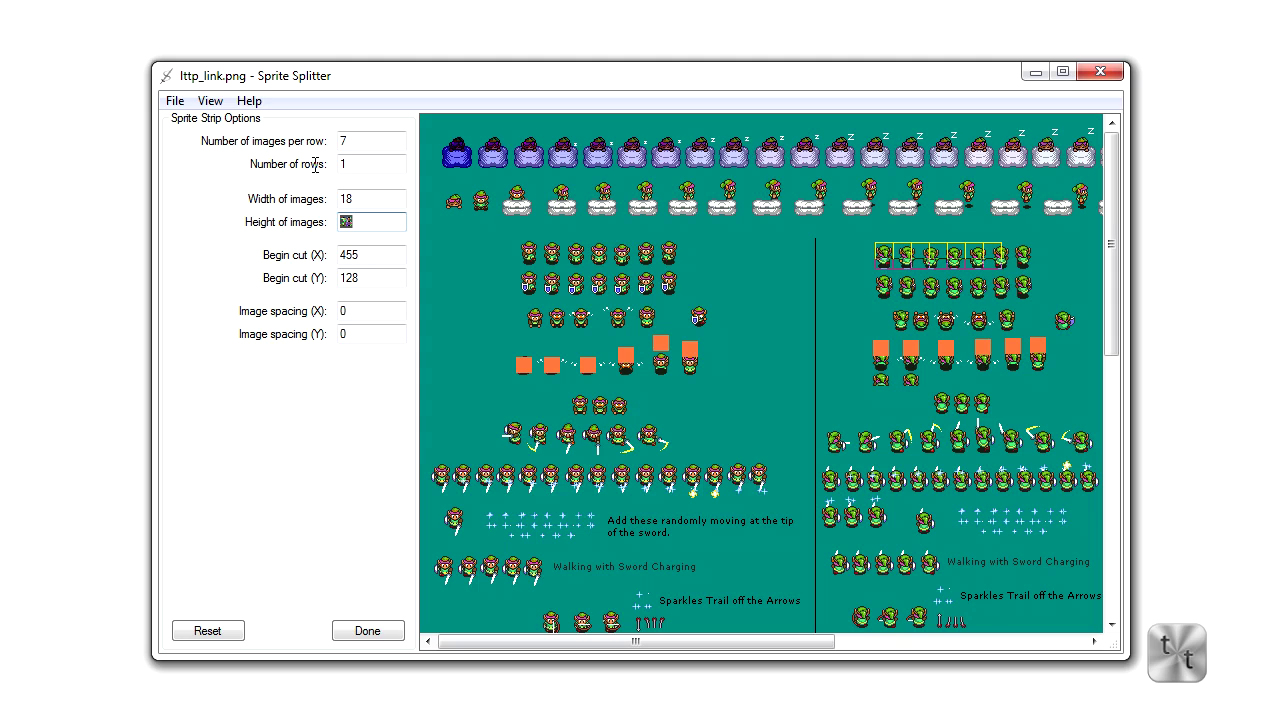
type("26")
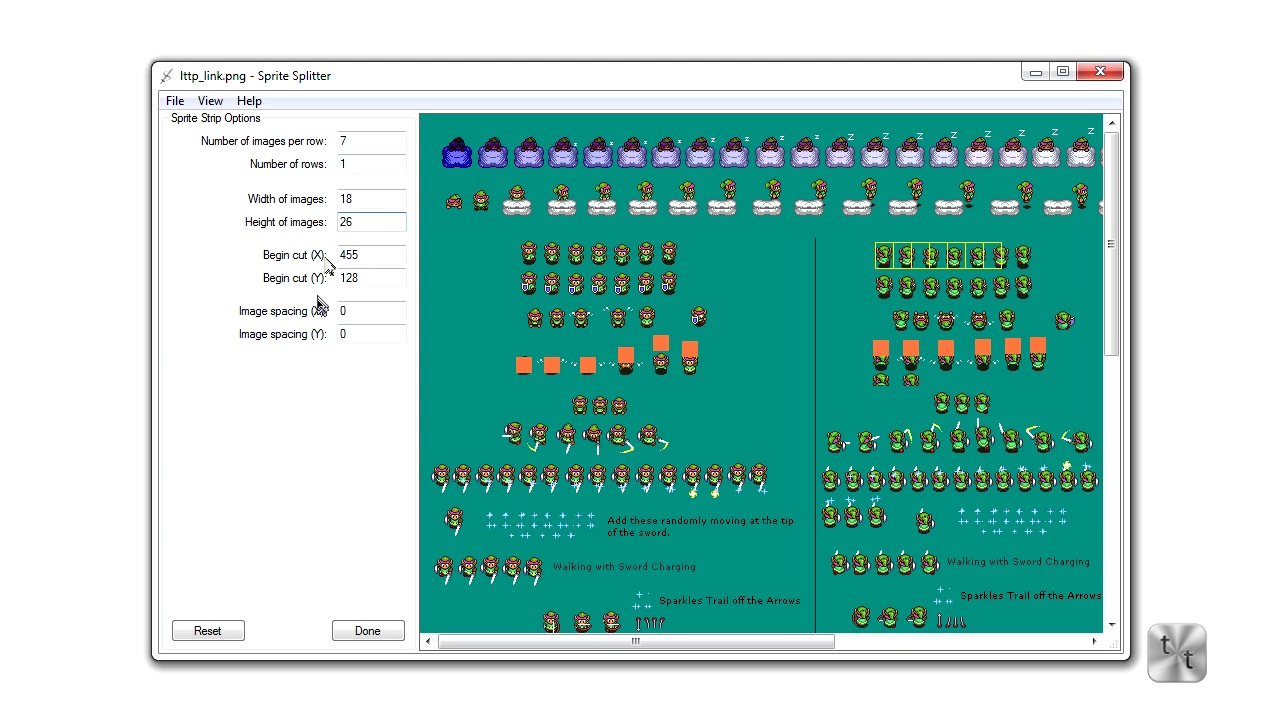
left_click(366, 257)
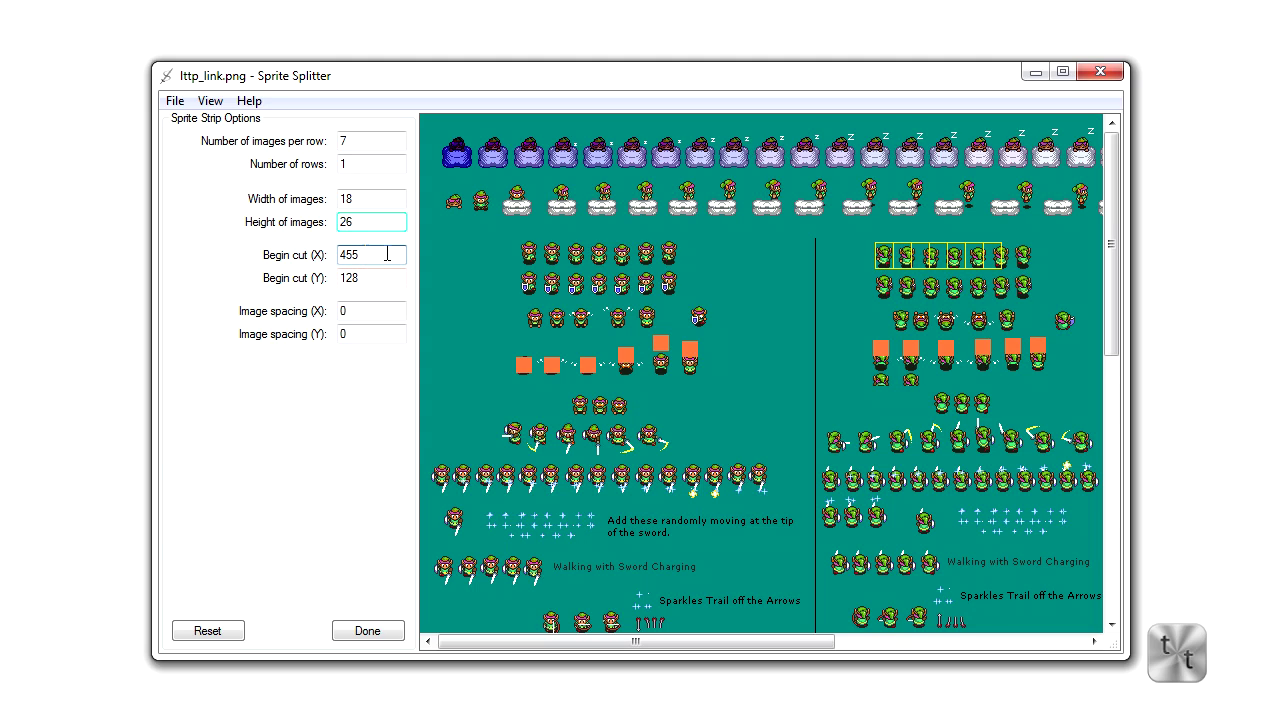
Step: Set horizontal image spacing to 5 and shift the cut origin to 456, 129
left_click(387, 254)
double_click(355, 309)
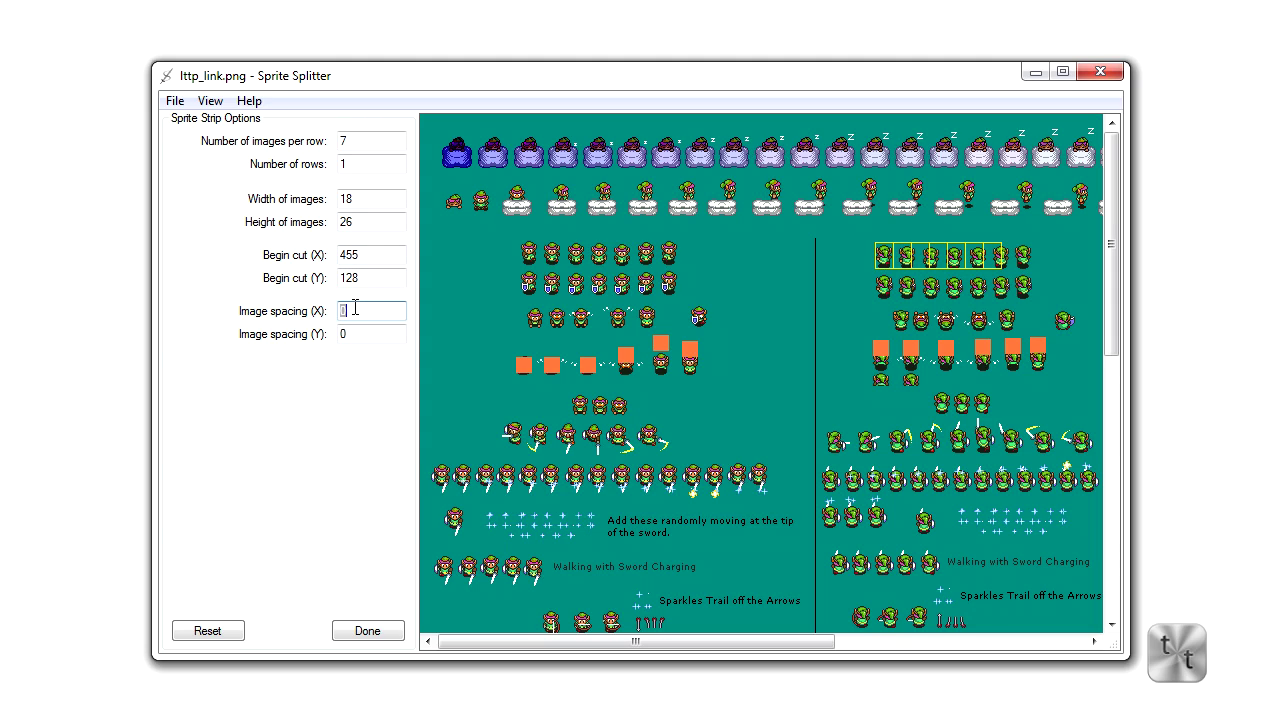
type("5")
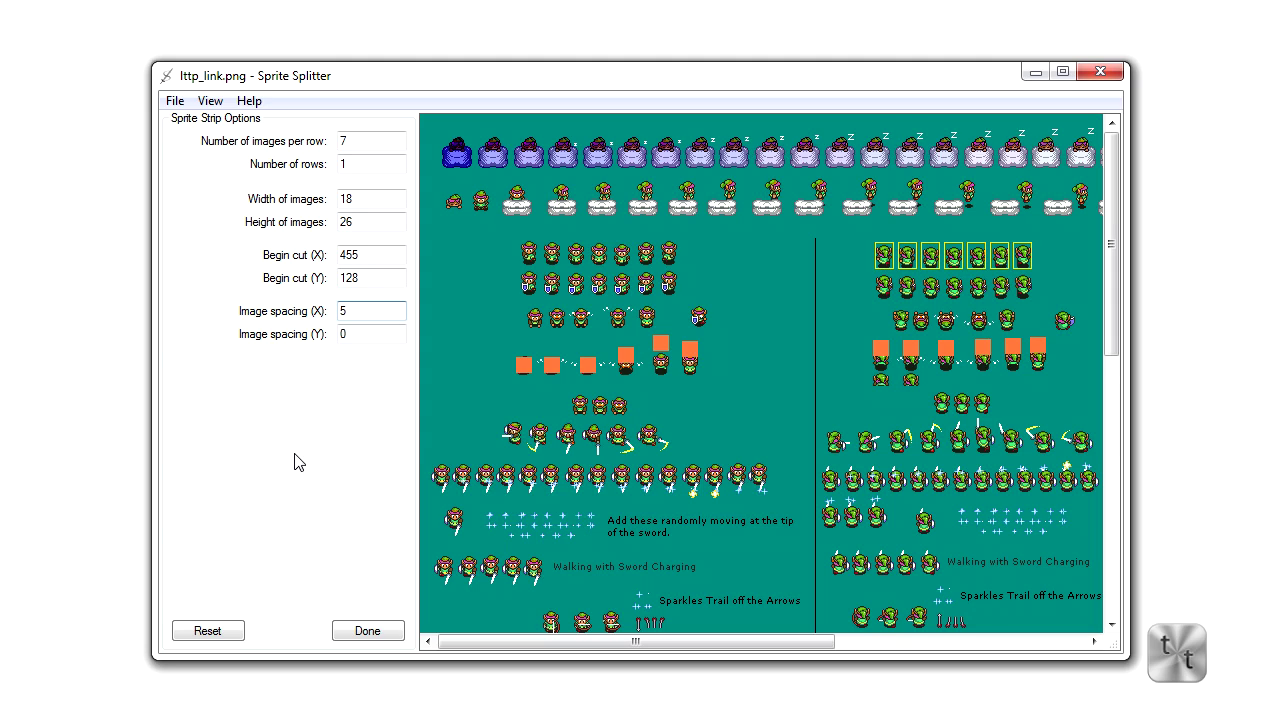
key("Right")
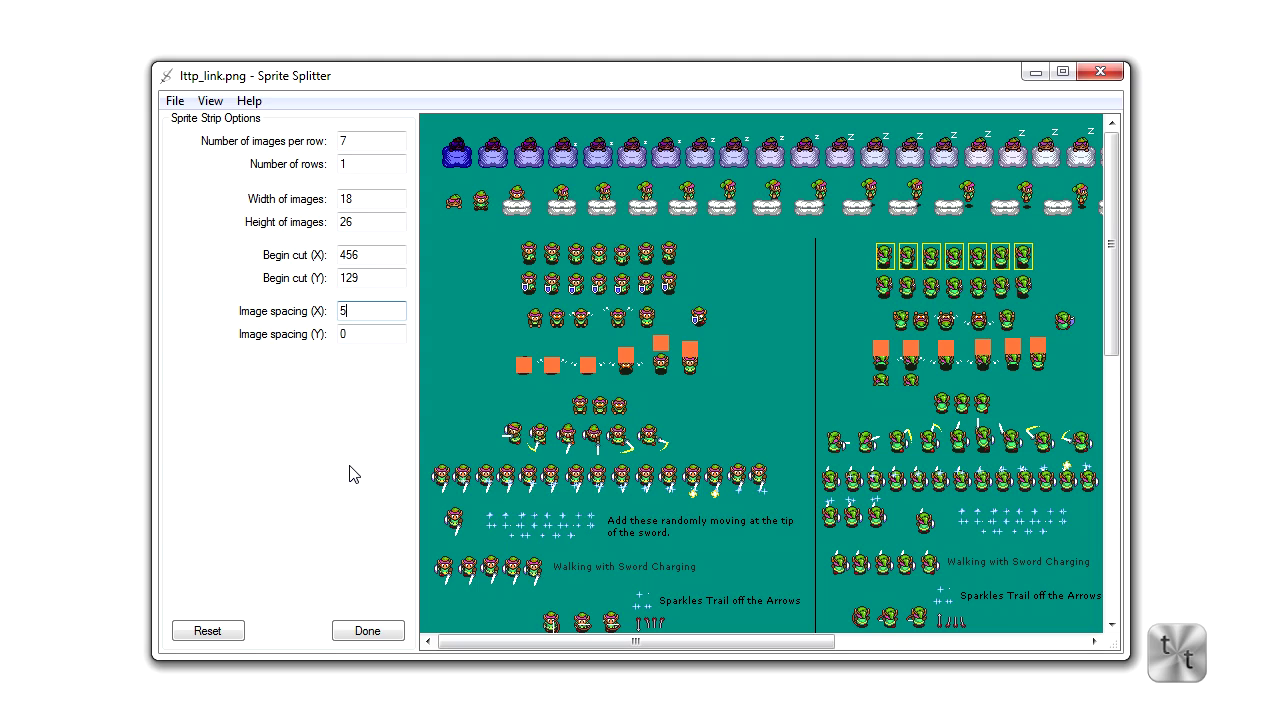
left_click(368, 630)
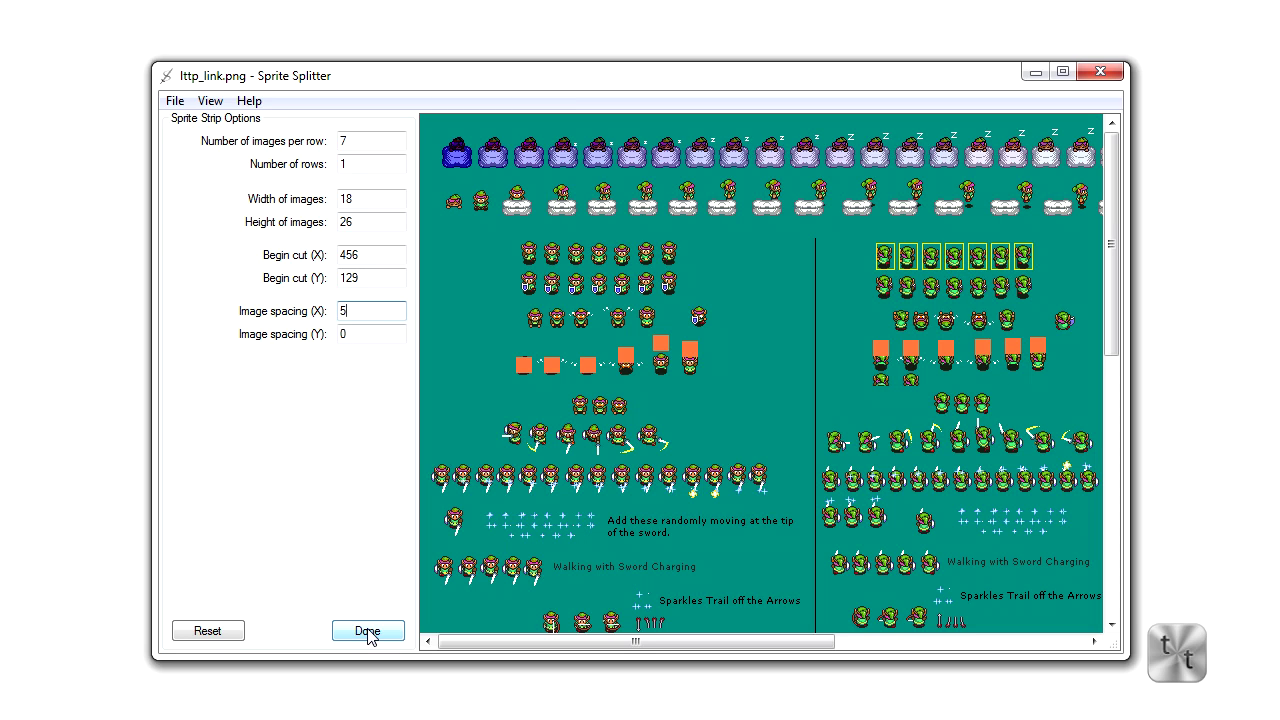
Step: Split the strip into frames Image0–Image6 and toggle the animated preview on and off
left_click(368, 631)
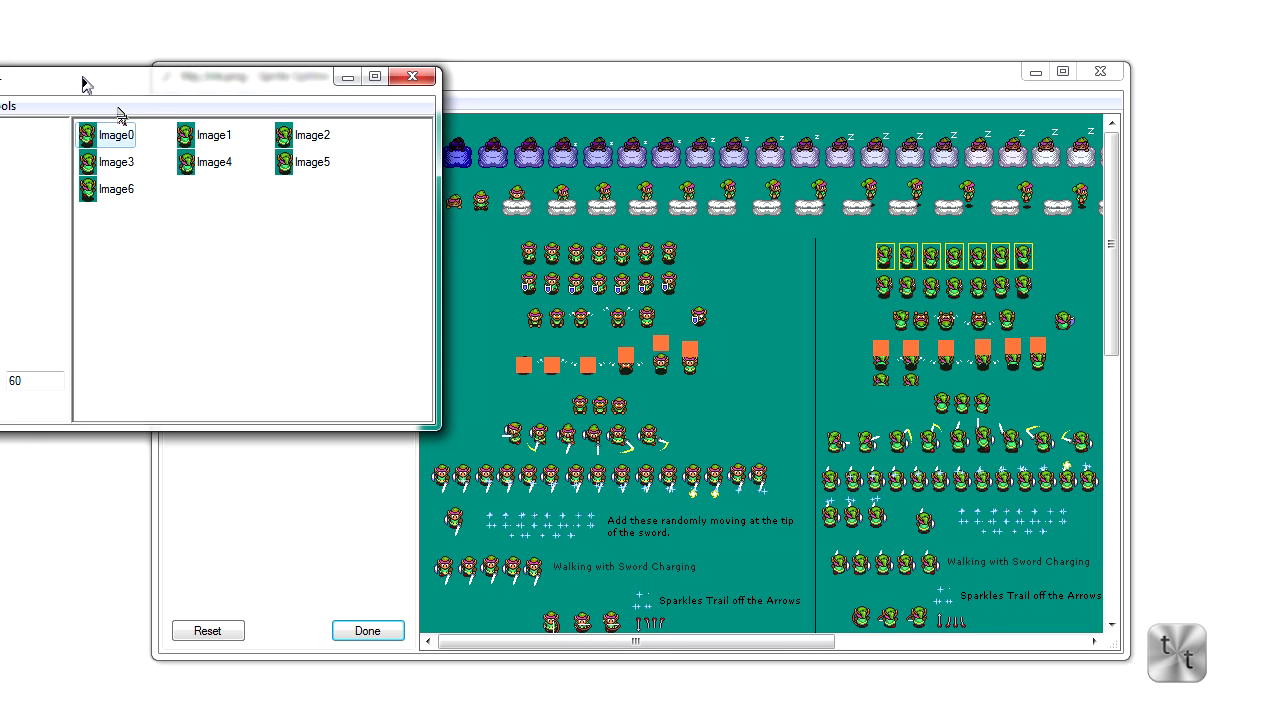
left_click_drag(84, 85, 492, 233)
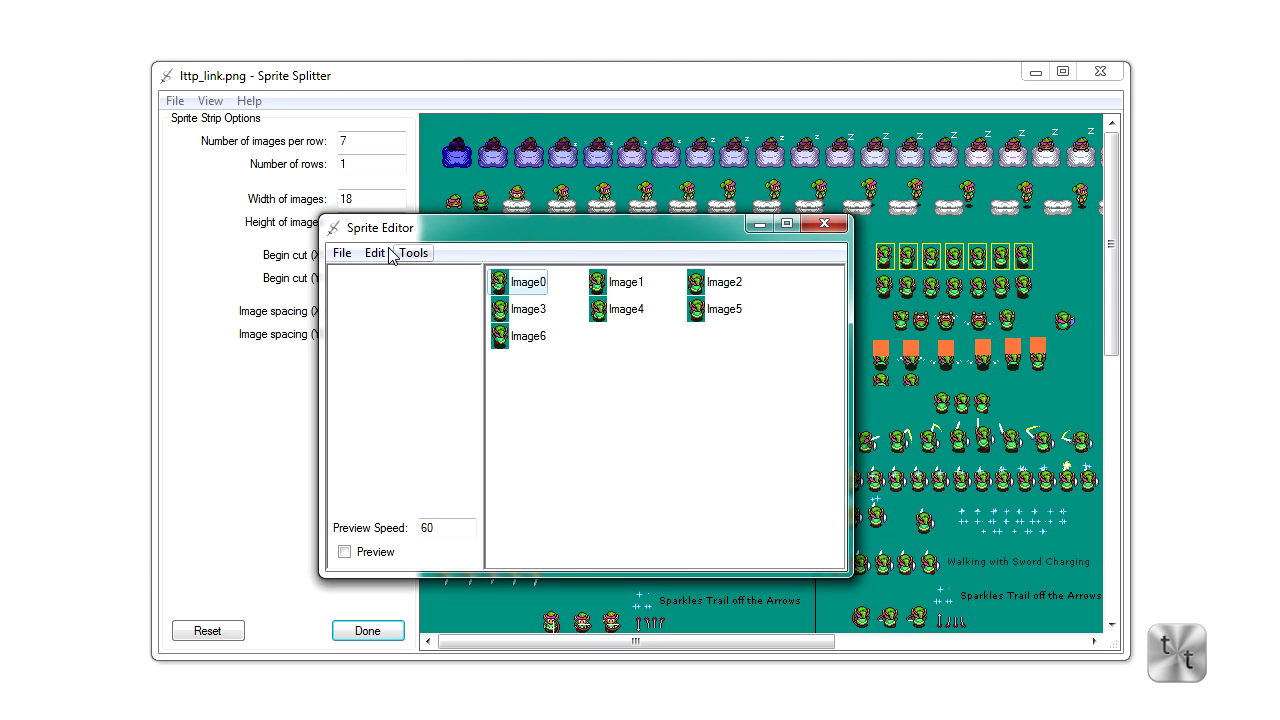
left_click(347, 556)
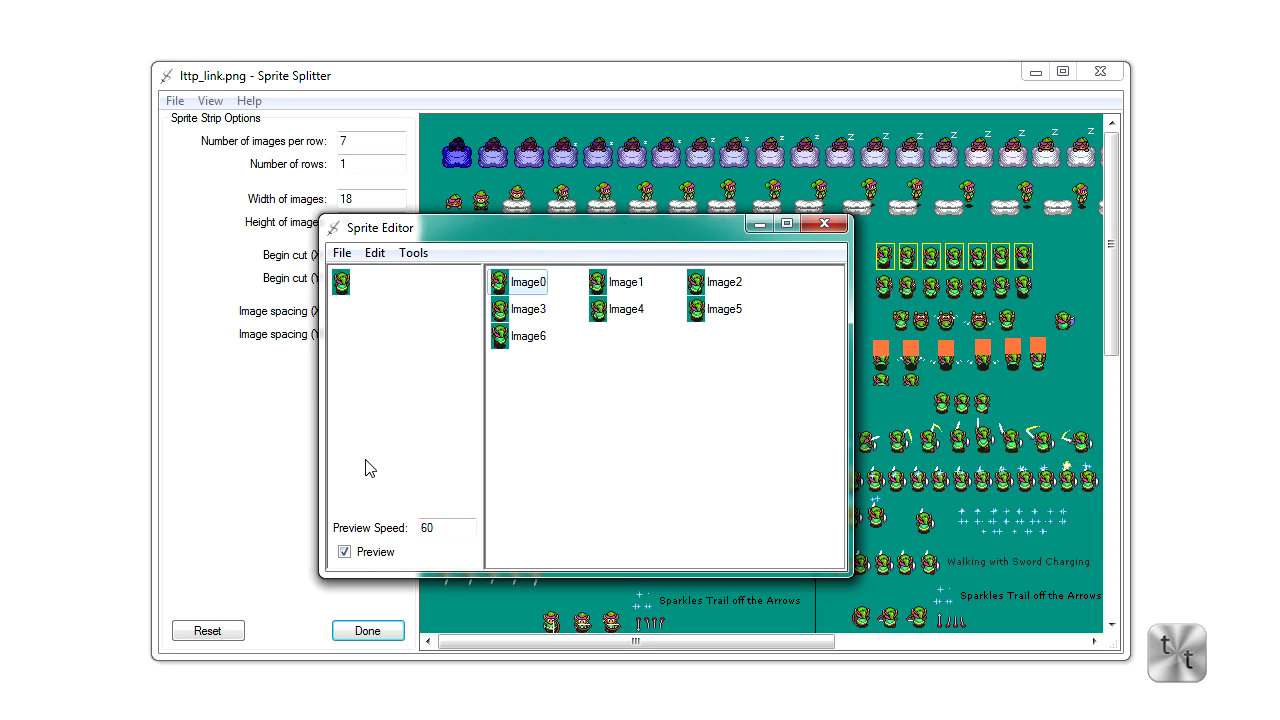
left_click(345, 553)
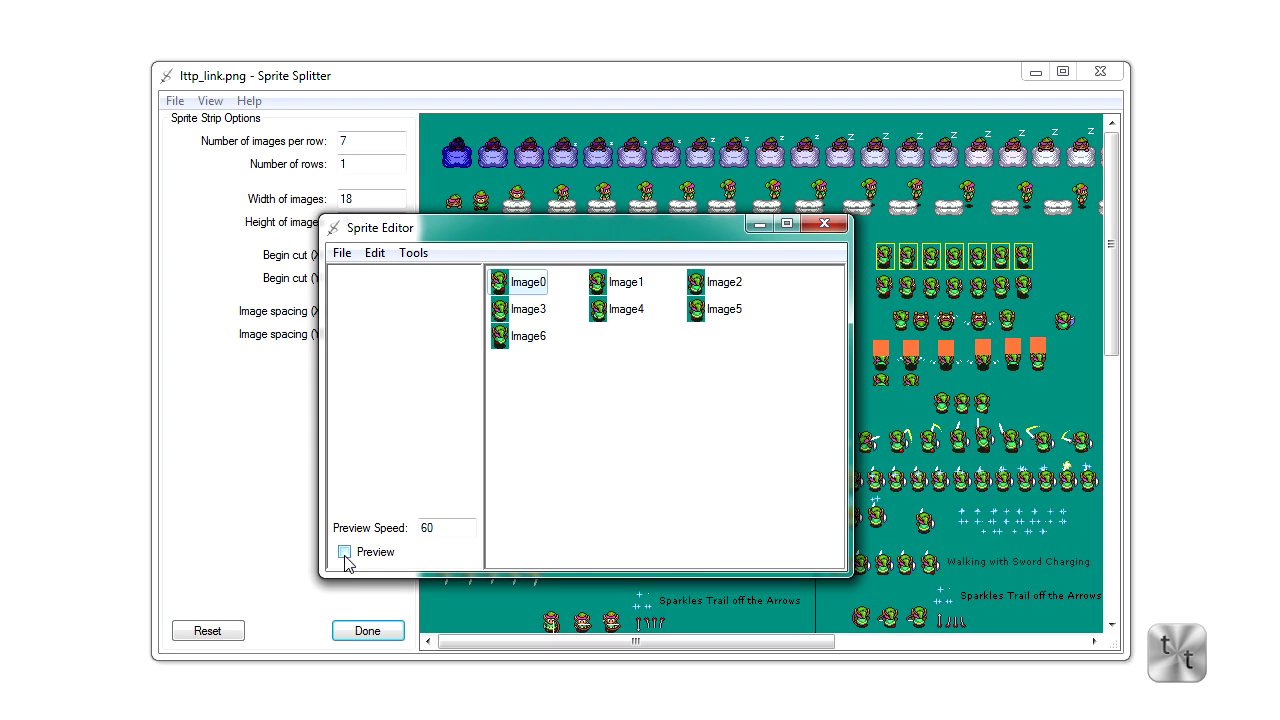
Step: Look at the Tools menu, then select the last frame, Image6
left_click(413, 253)
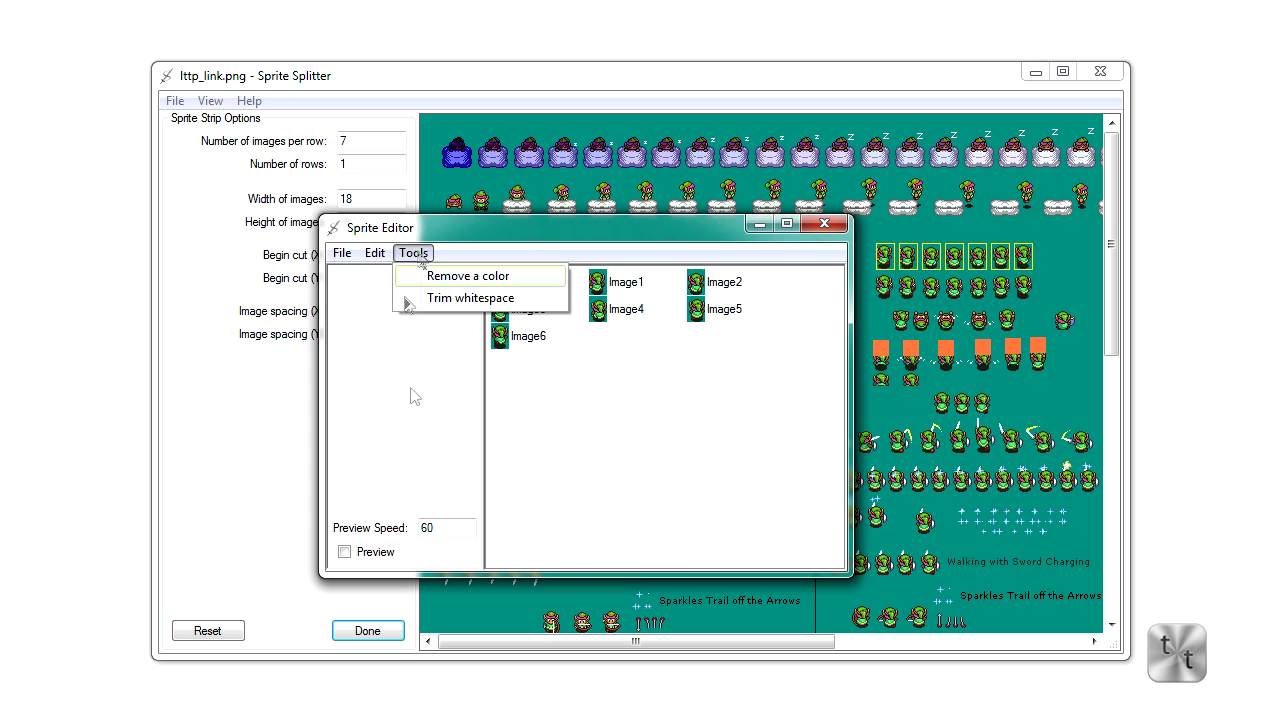
left_click(410, 395)
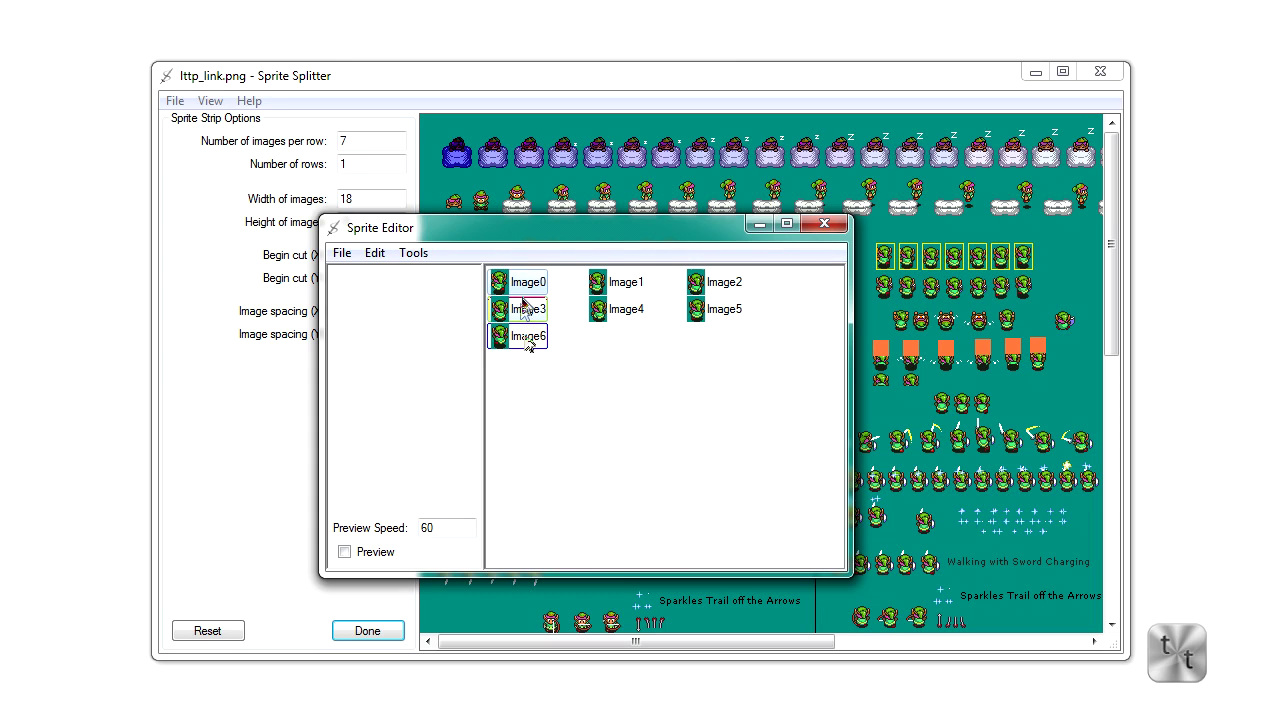
left_click(527, 338)
Step: Use Remove a color to strip the teal background from all seven frames at tolerance 0
left_click(728, 308)
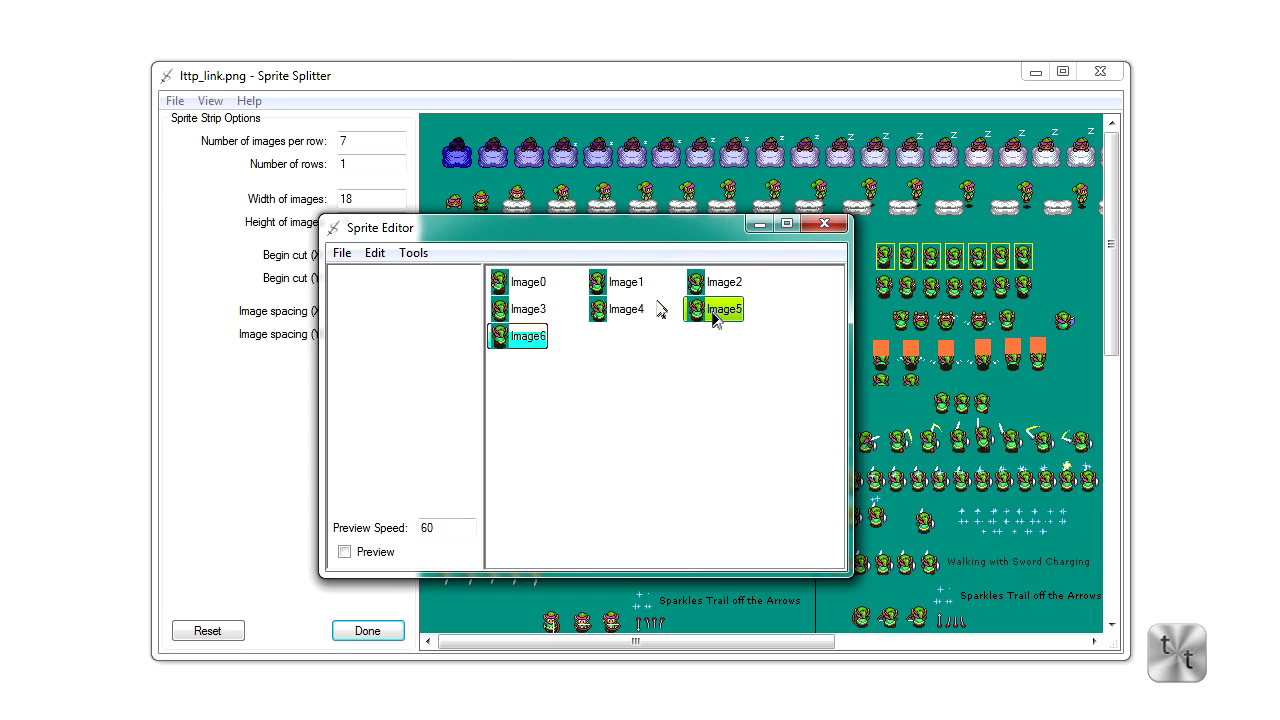
left_click(530, 284, "ctrl")
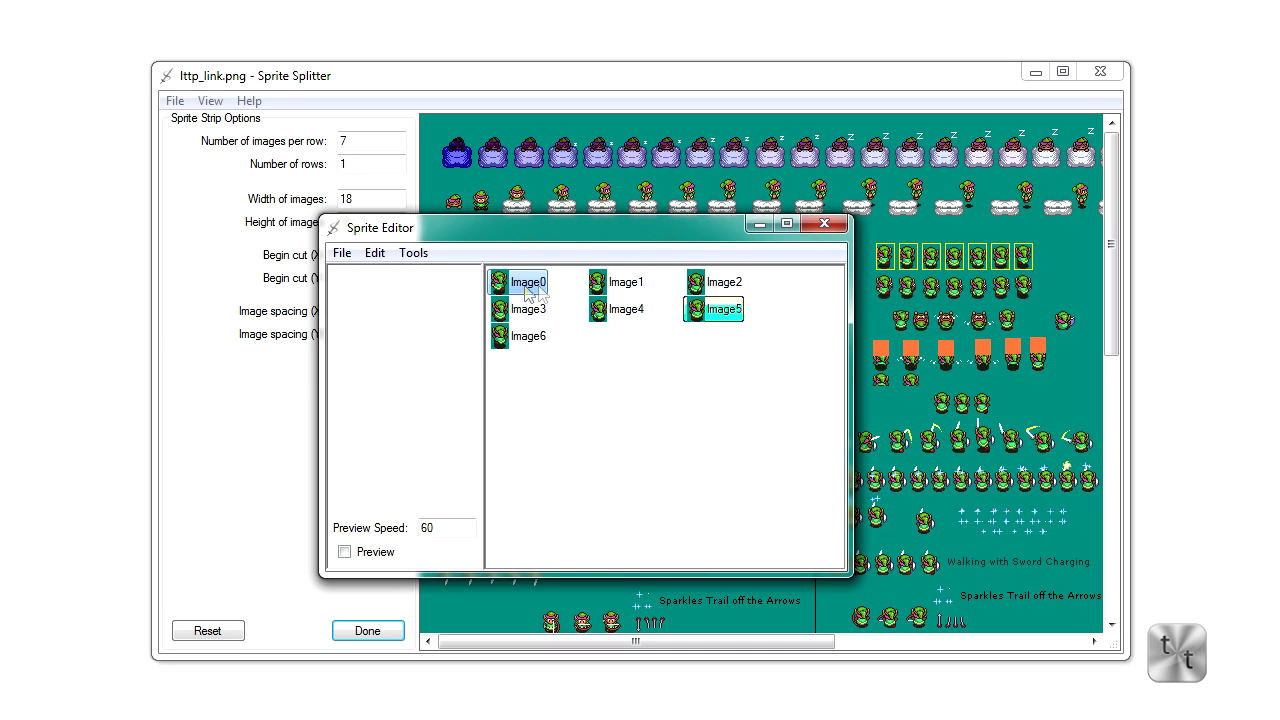
left_click(413, 254)
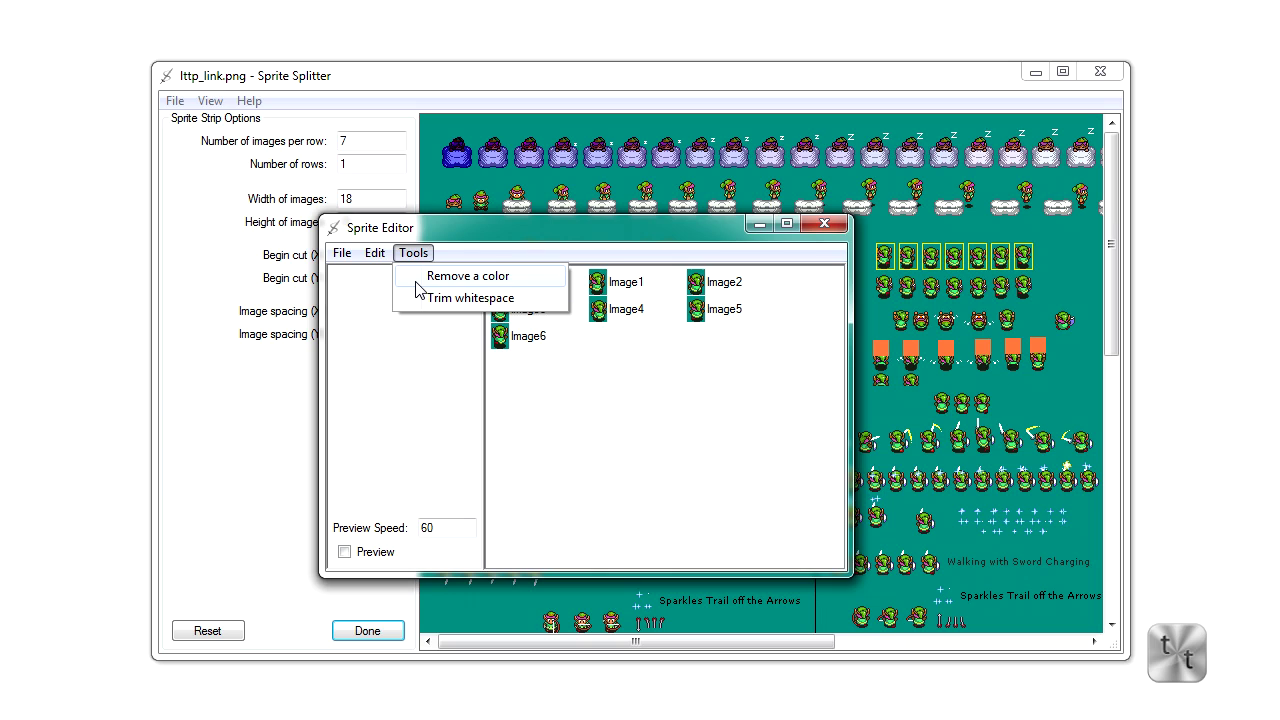
left_click(440, 276)
left_click_drag(47, 107, 418, 228)
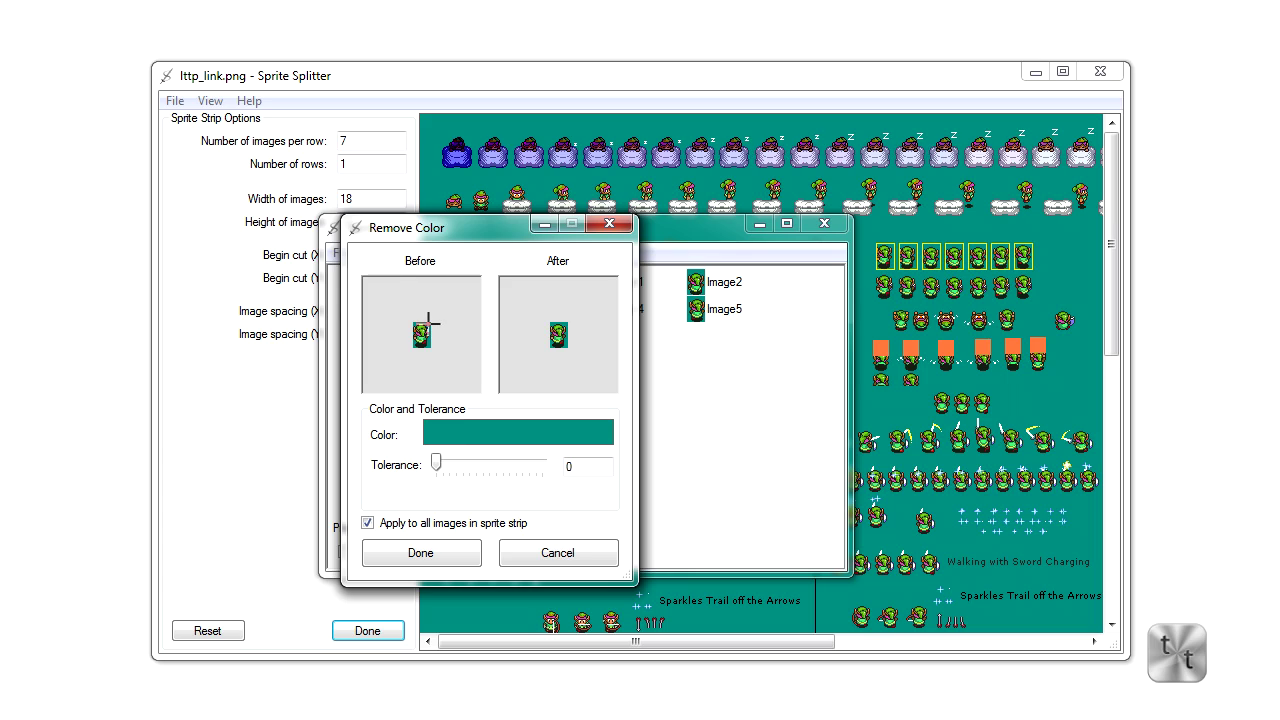
left_click(427, 321)
left_click_drag(437, 465, 388, 465)
left_click(368, 523)
left_click(404, 556)
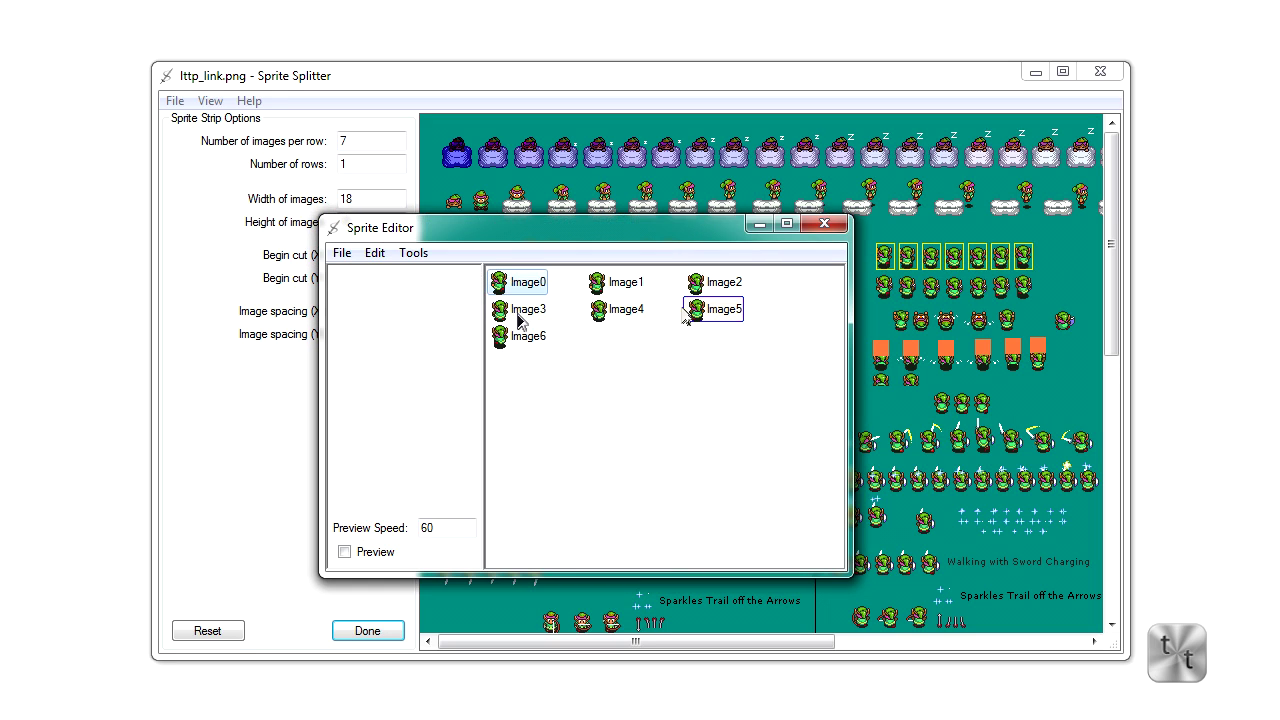
Step: Select Image0, then play and stop the walking animation preview of the seven frames
left_click(527, 289)
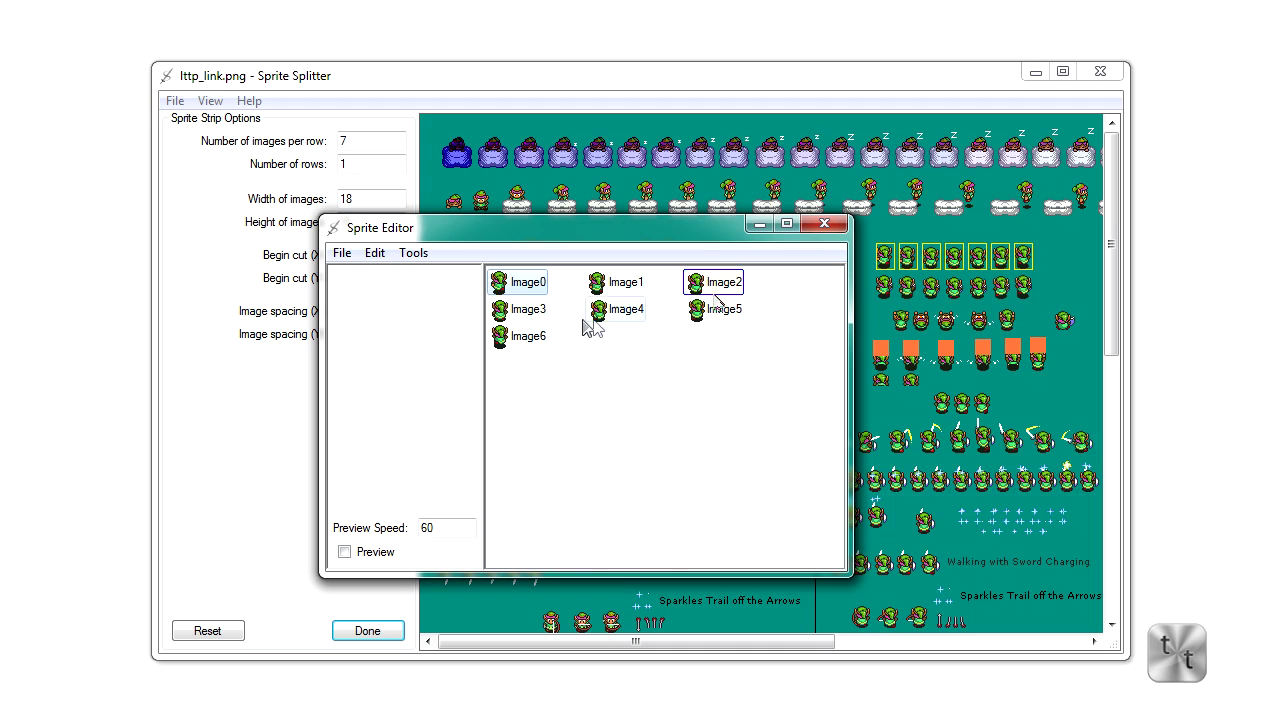
left_click_drag(530, 318, 457, 423)
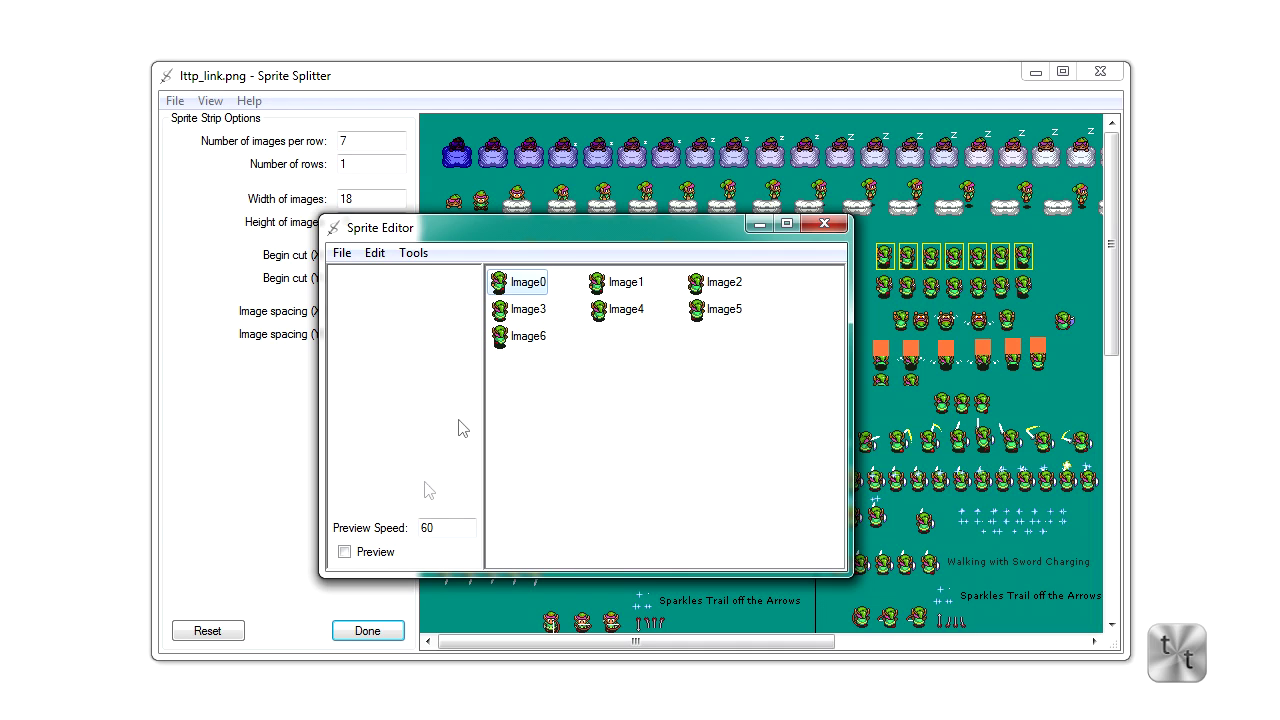
left_click(368, 555)
left_click(413, 253)
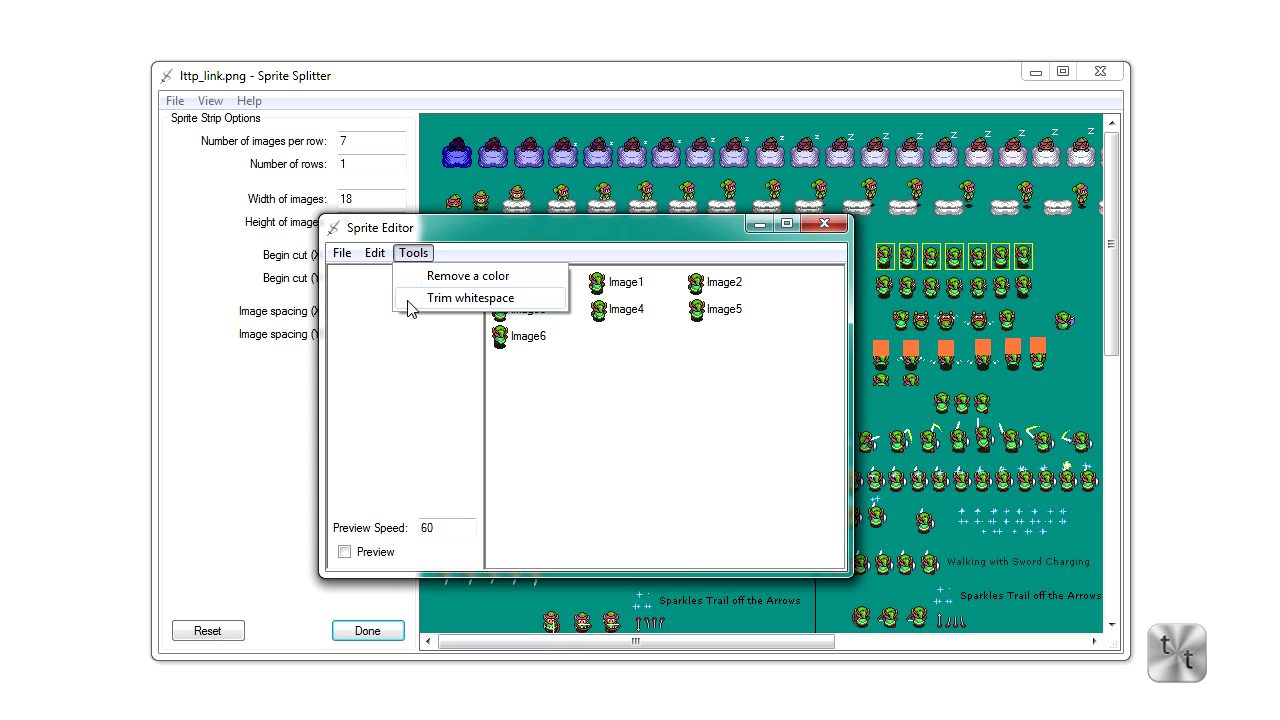
Step: Trim whitespace around every frame with a border of 0, then play the walking preview
left_click(410, 299)
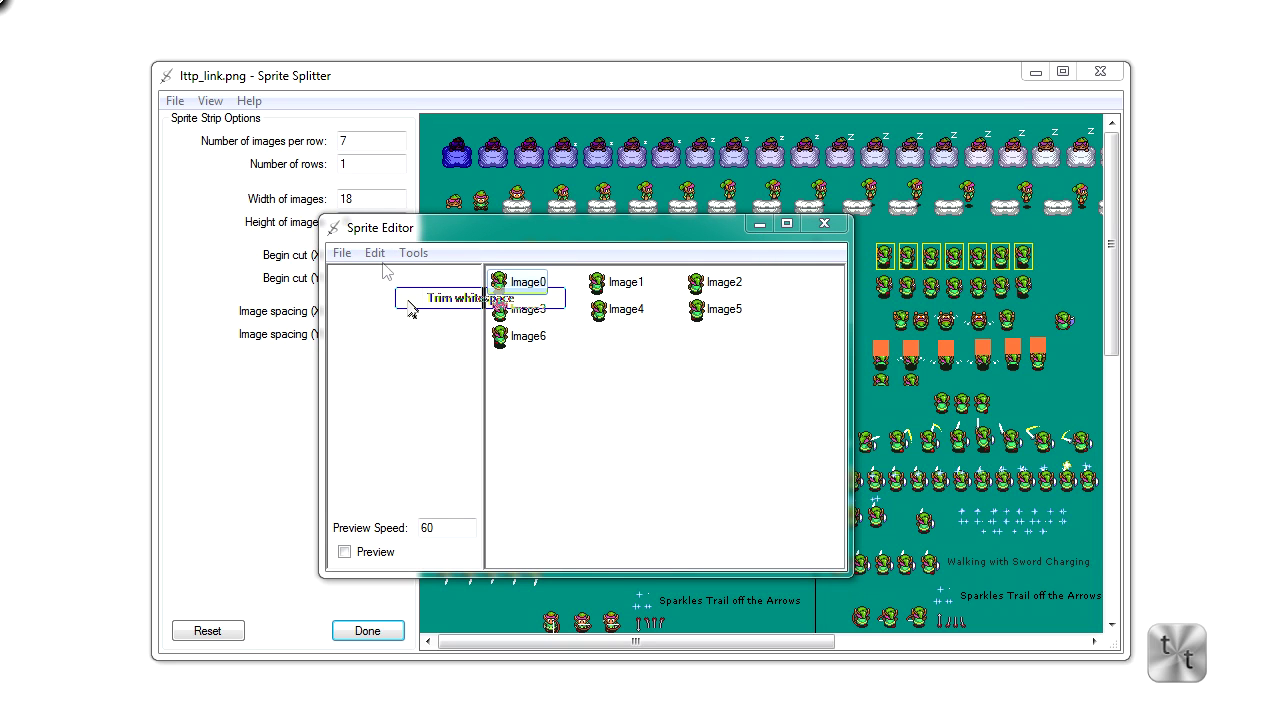
left_click_drag(514, 305, 470, 378)
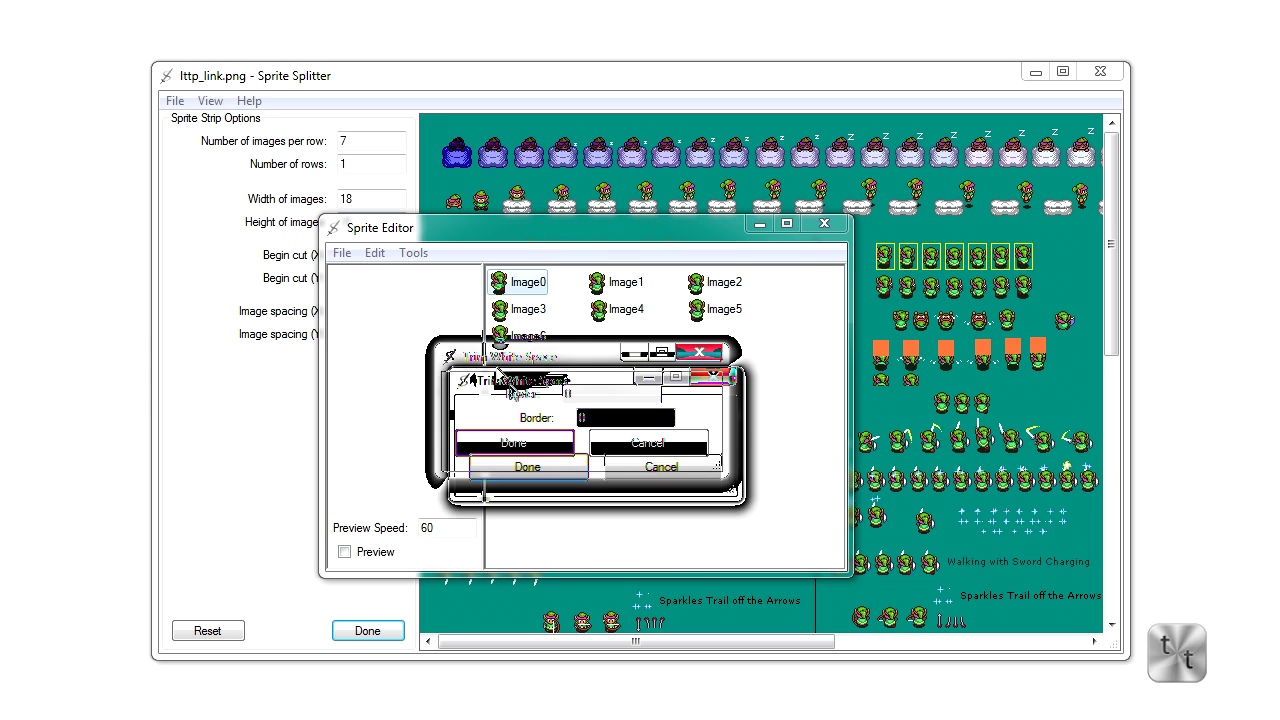
left_click(510, 470)
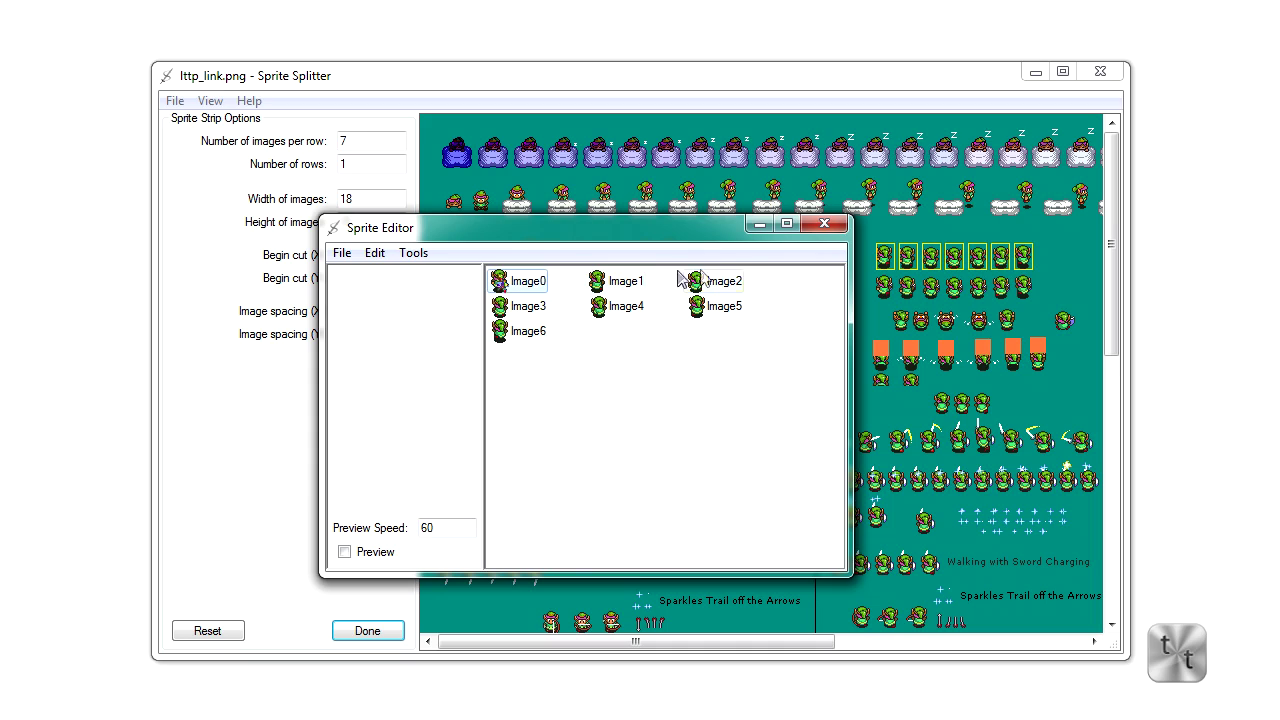
left_click(714, 310, "ctrl")
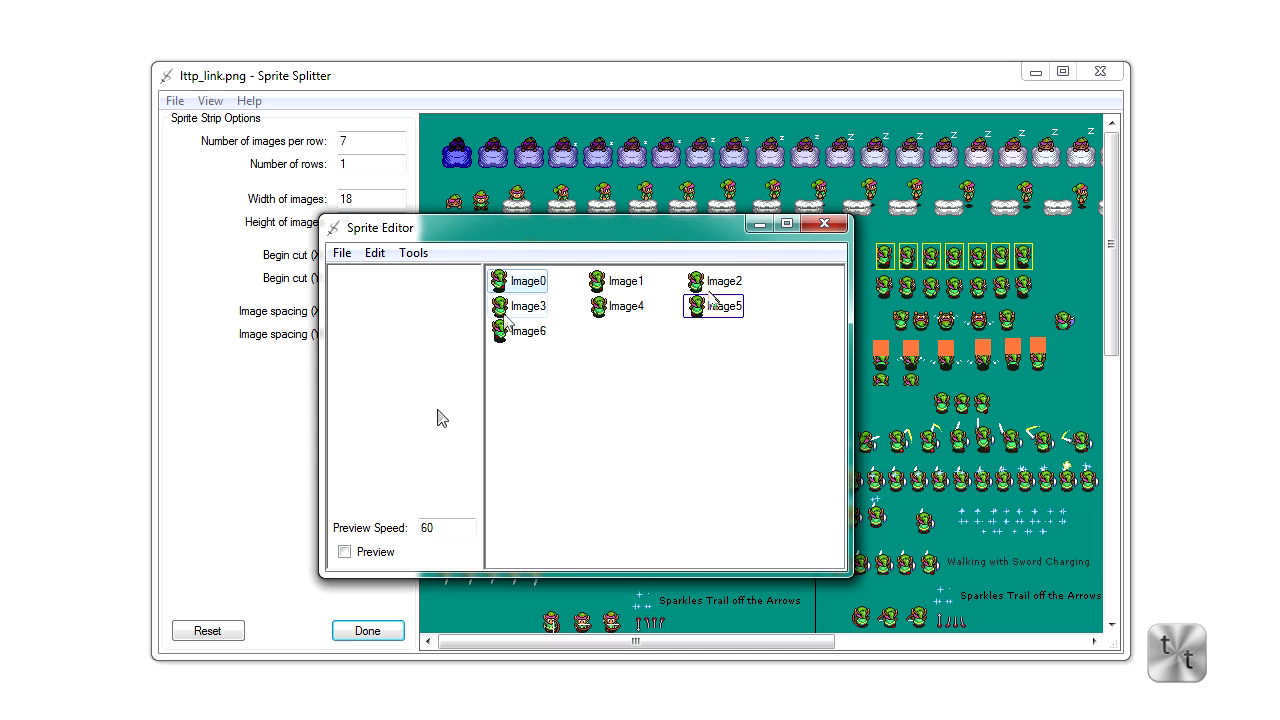
left_click(345, 552)
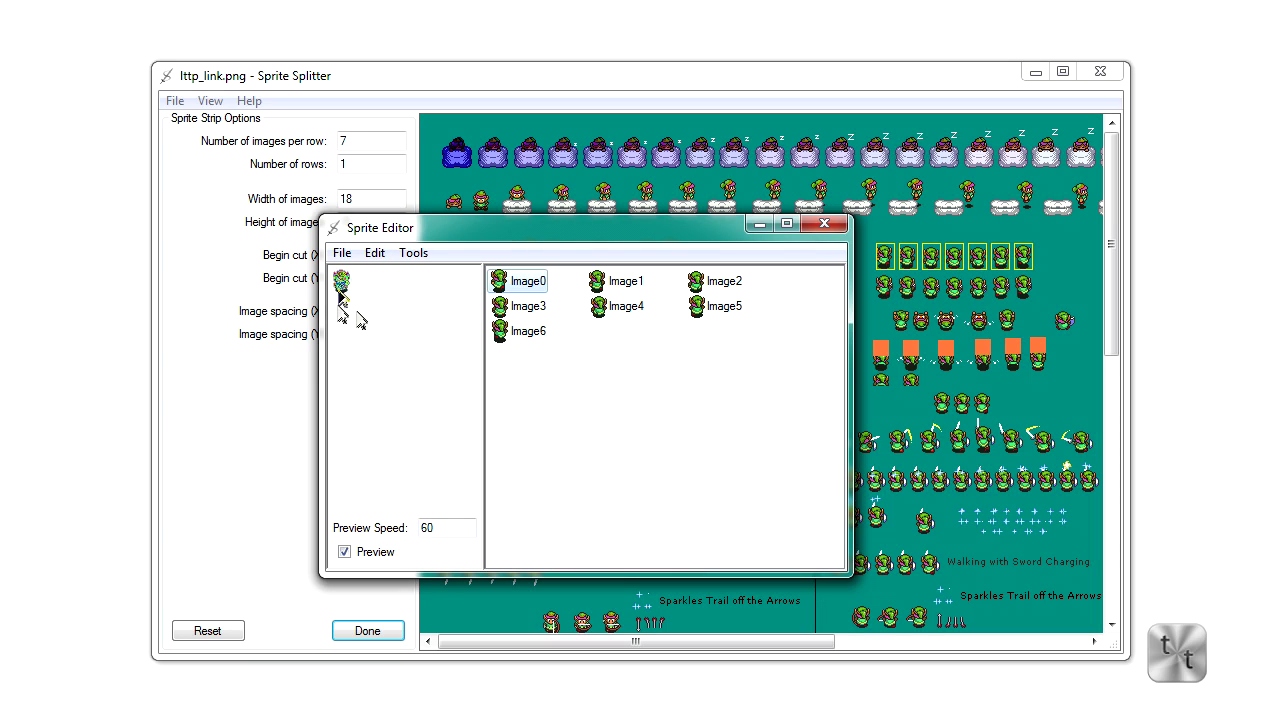
Step: Stop the preview and save the selected frame as Sprite0.png
left_click(345, 552)
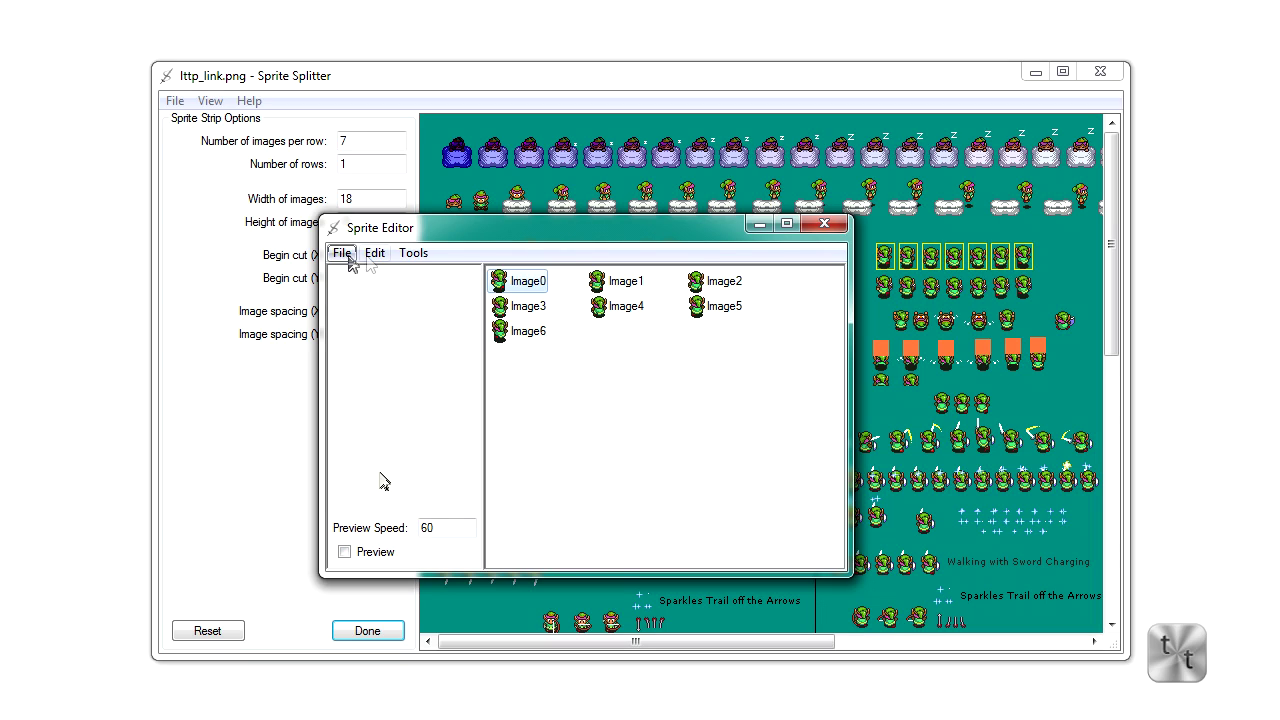
left_click(373, 255)
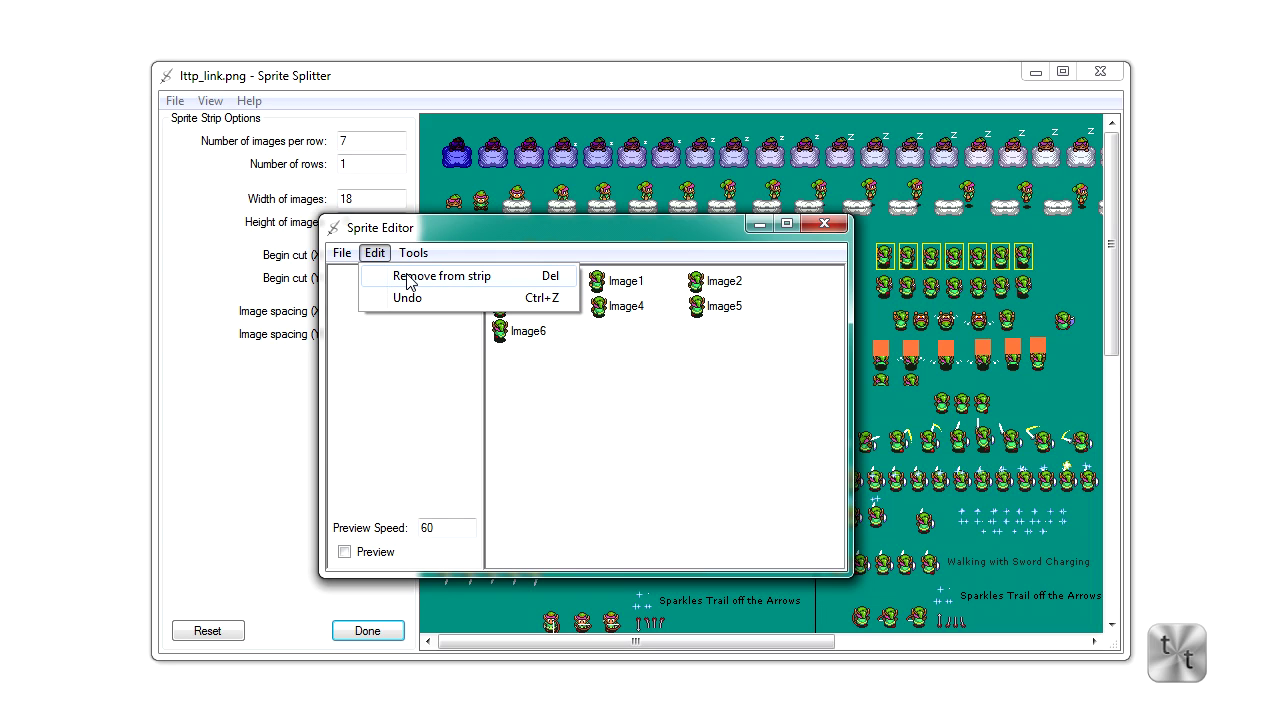
mouse_move(342, 258)
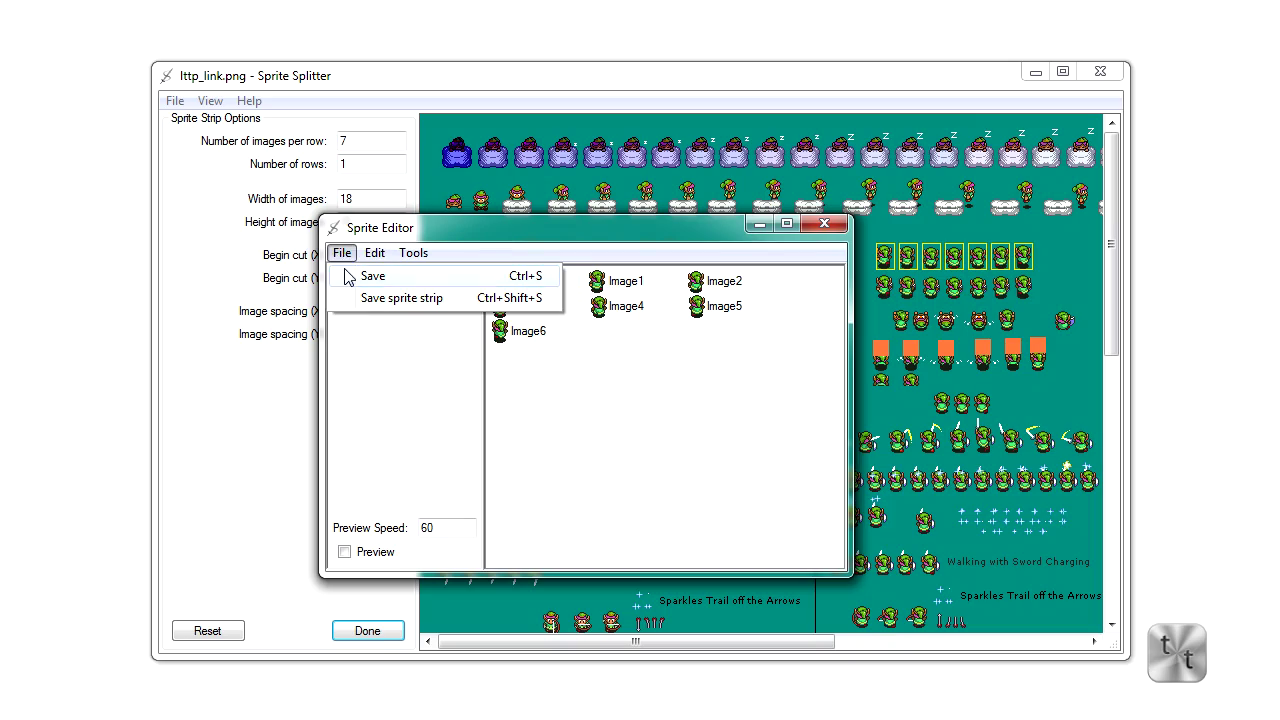
left_click(345, 275)
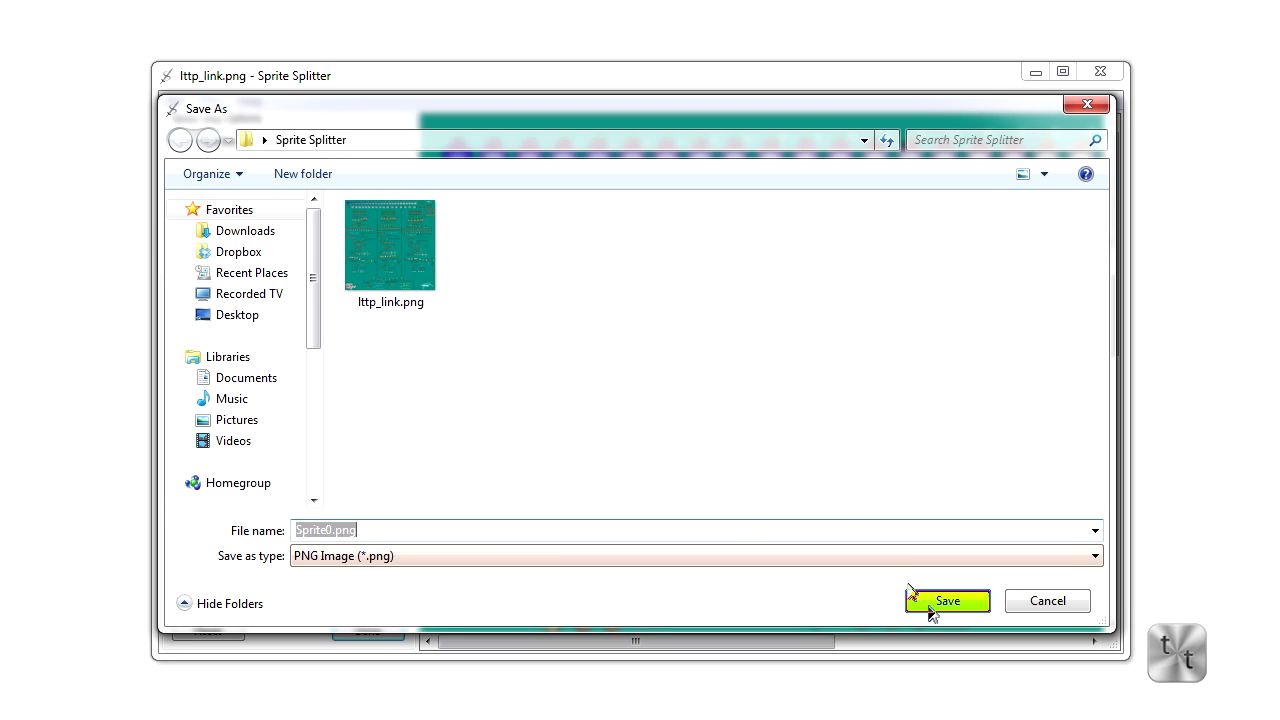
left_click(930, 604)
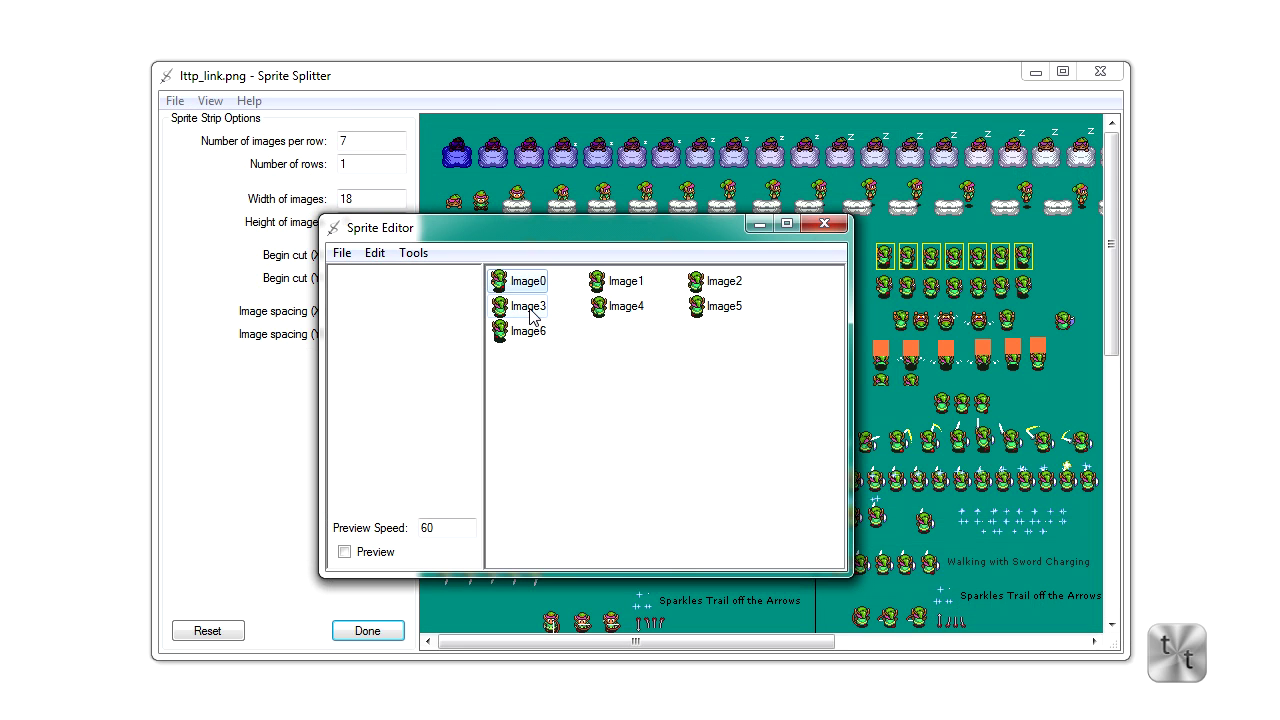
Step: Select frames Image3, Image2 and Image1 in turn
left_click(530, 306)
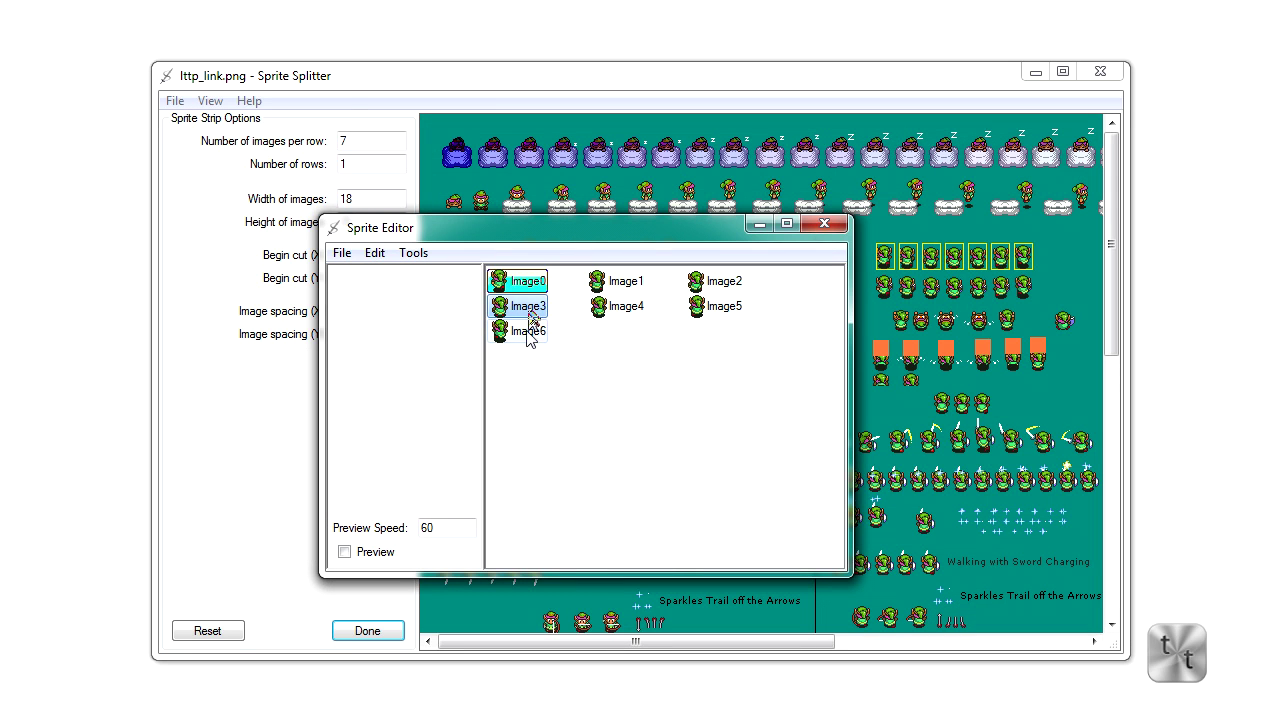
left_click(720, 283)
left_click(626, 283)
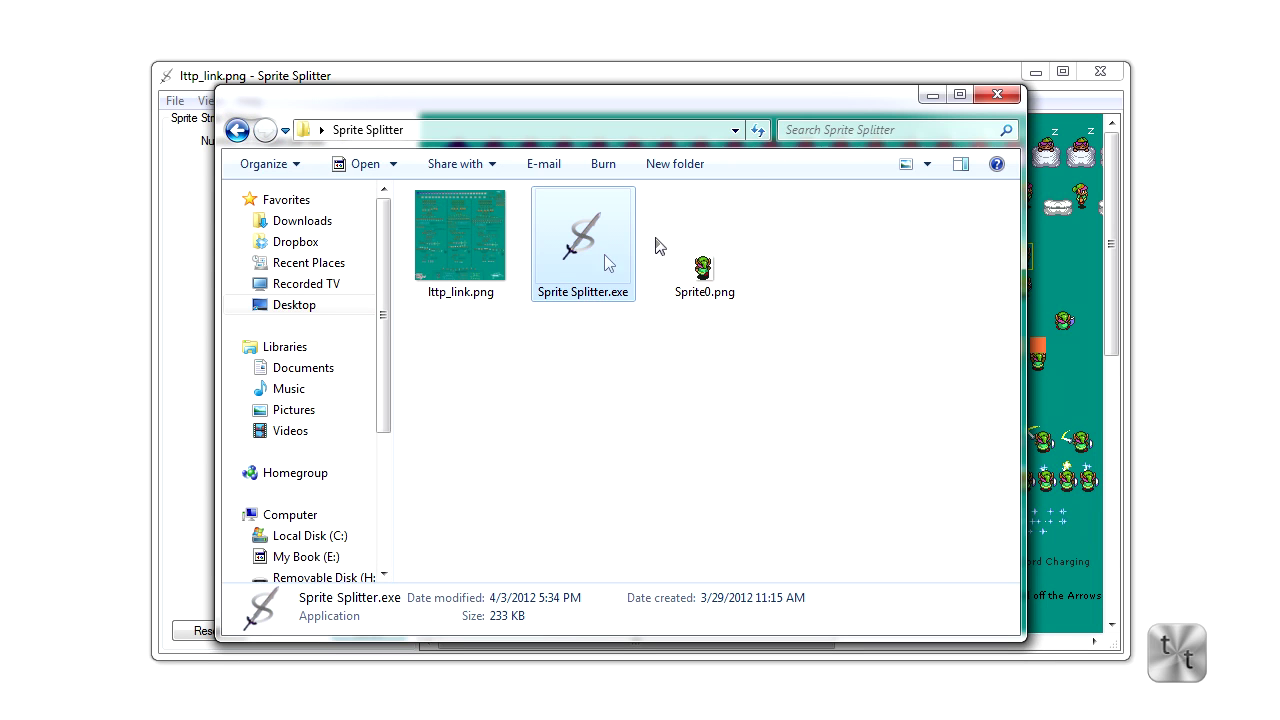
left_click(686, 240)
right_click(716, 242)
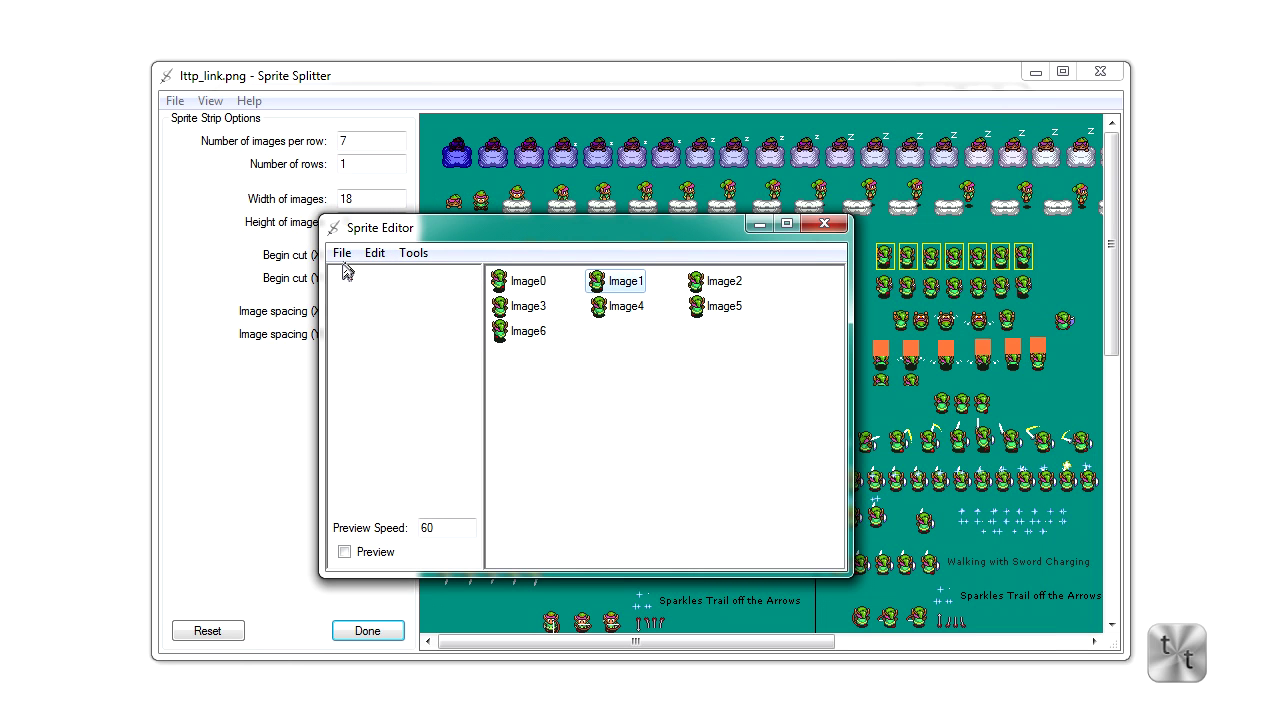
Step: Save the seven frames as a single sprite strip named Strip0-6.png beside Sprite0.png
left_click(342, 253)
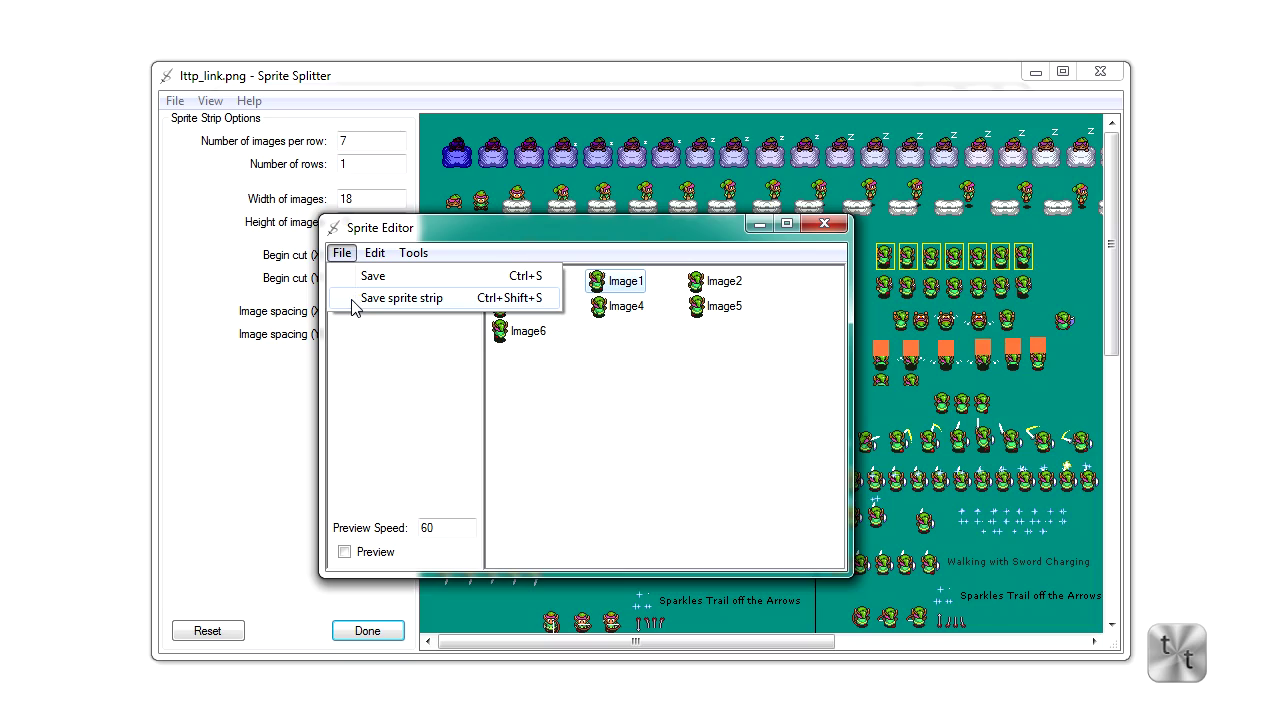
left_click(353, 300)
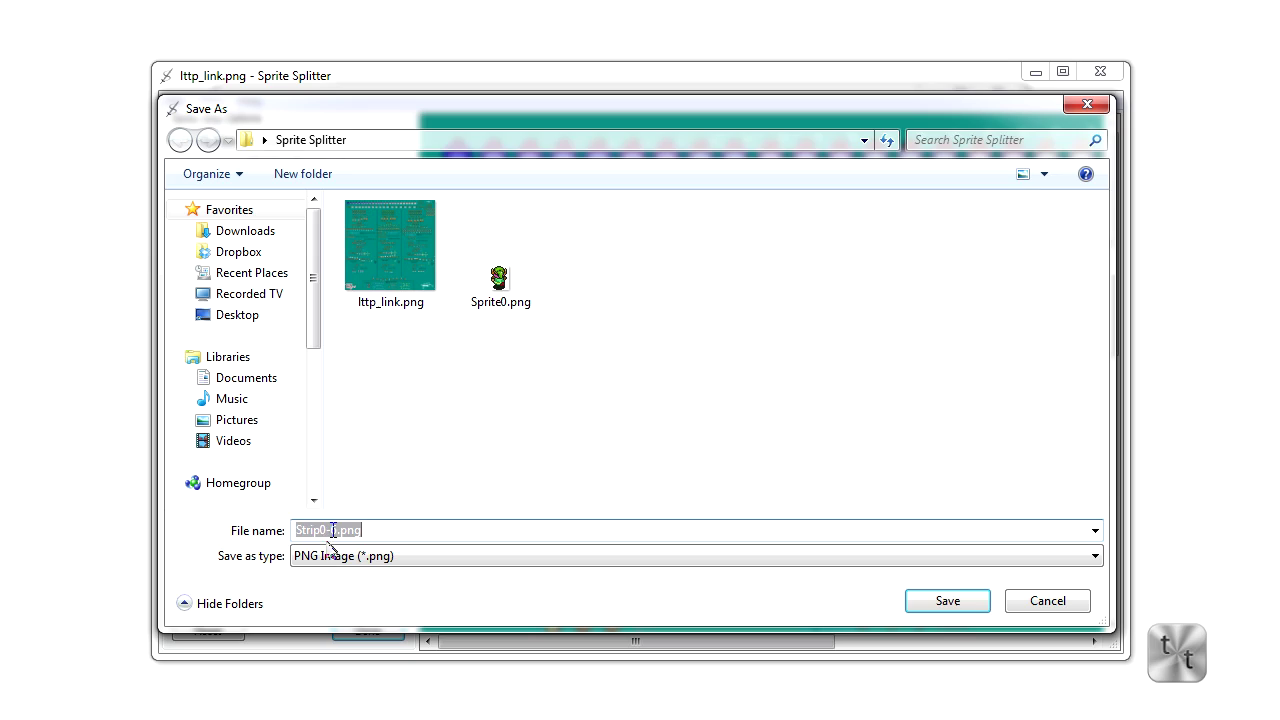
left_click(915, 605)
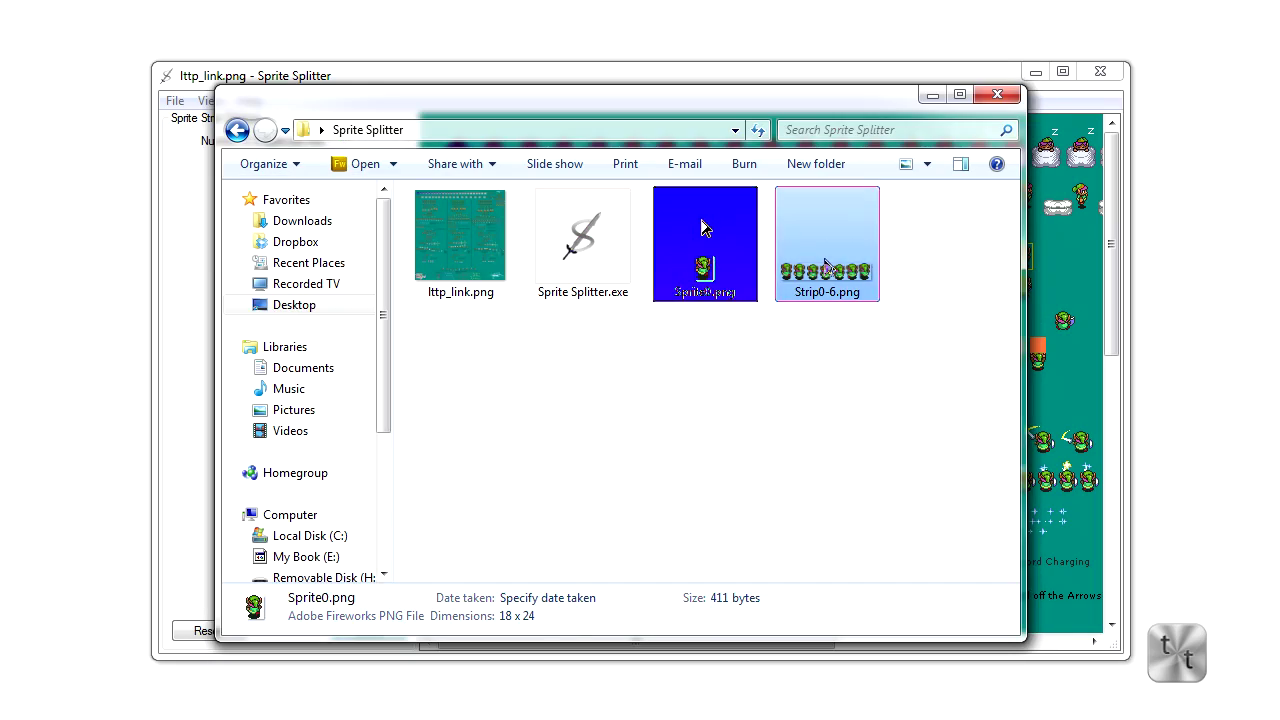
Step: Preview Strip0-6.png in Explorer, showing the seven trimmed Link walking frames side by side
right_click(826, 265)
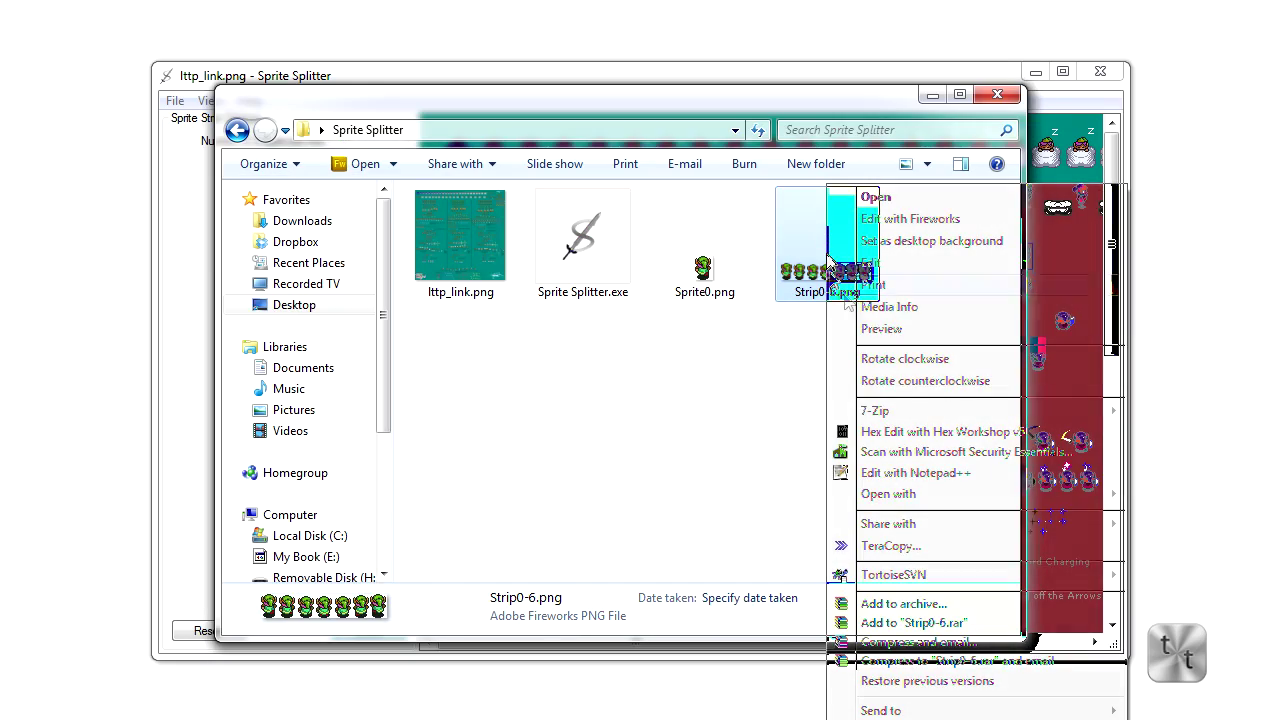
left_click(534, 343)
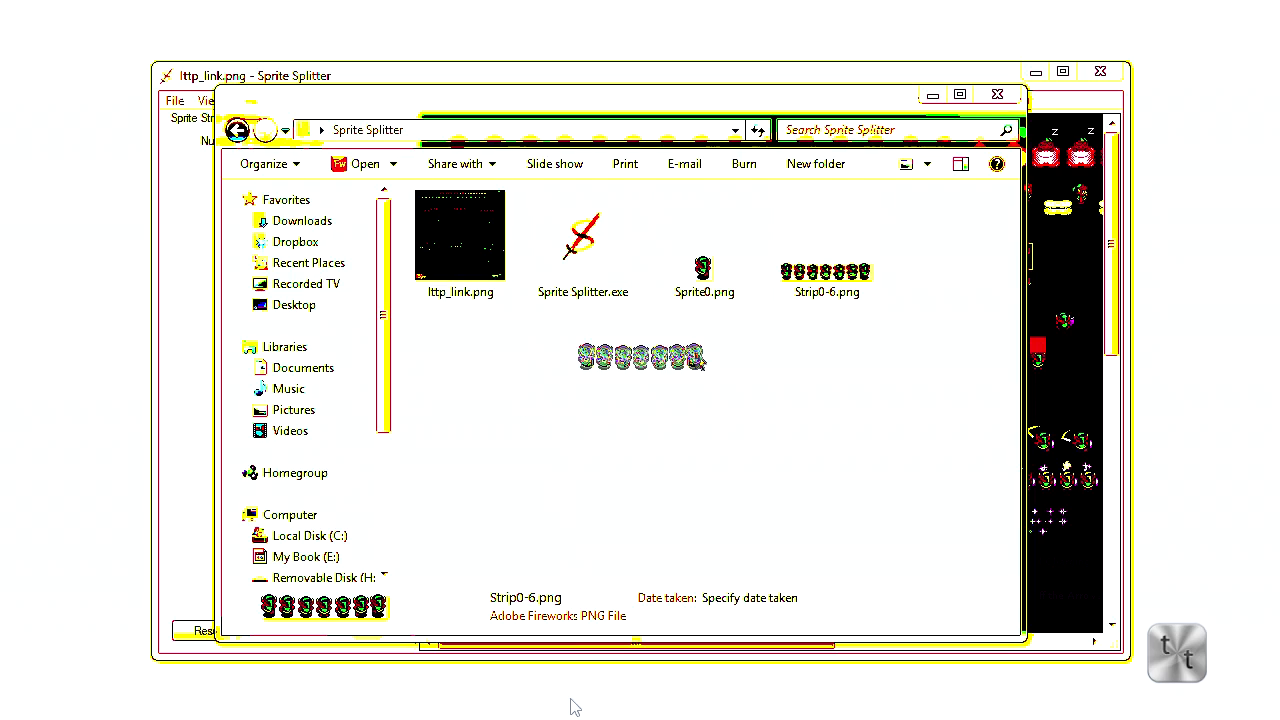